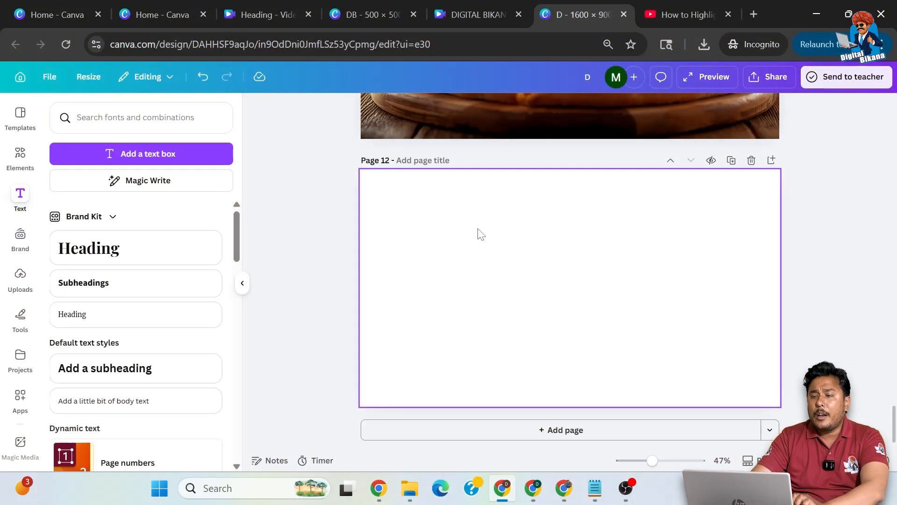
# - Search the photo library for "cat" and browse the results
pyautogui.click(20, 154)
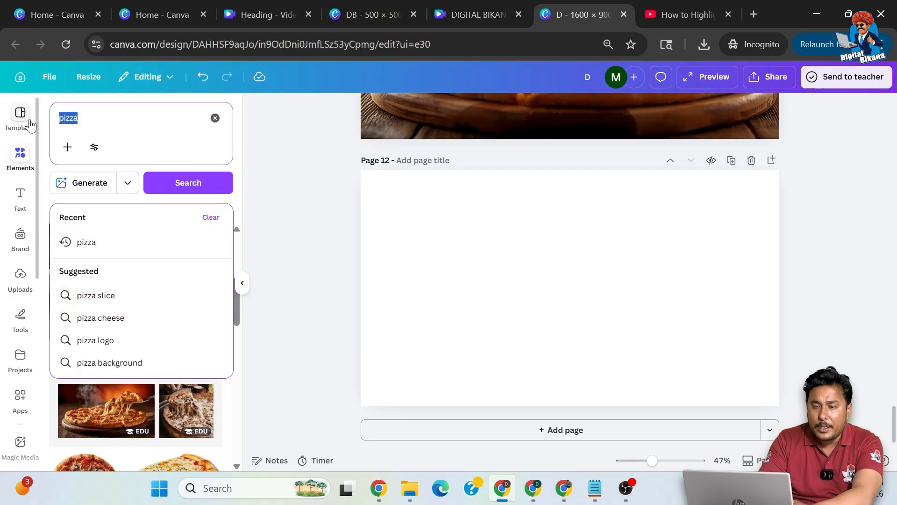
pyautogui.write('cat')
pyautogui.press('Return')
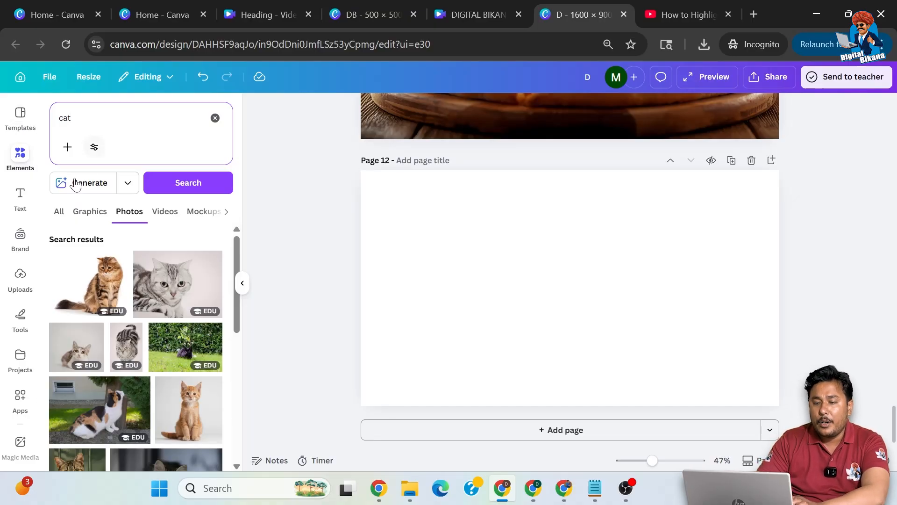
pyautogui.scroll(-5, 123, 303)
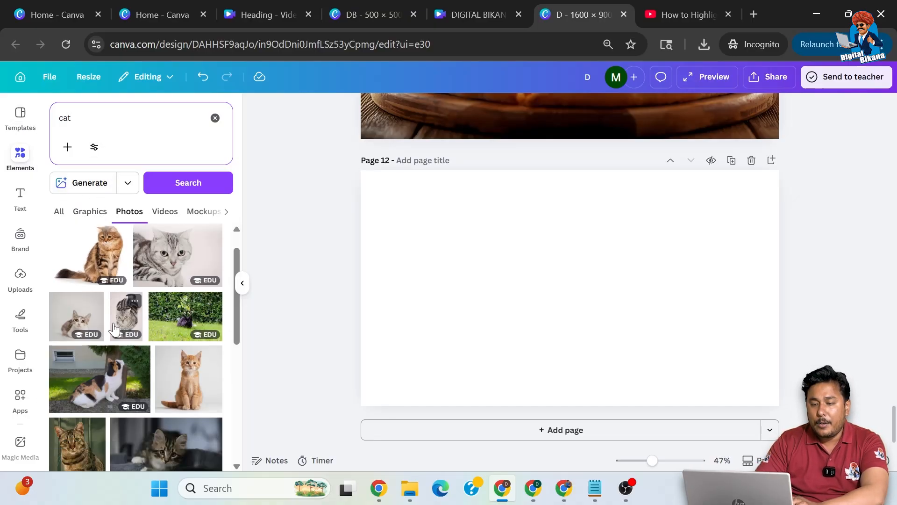
pyautogui.scroll(-5, 115, 328)
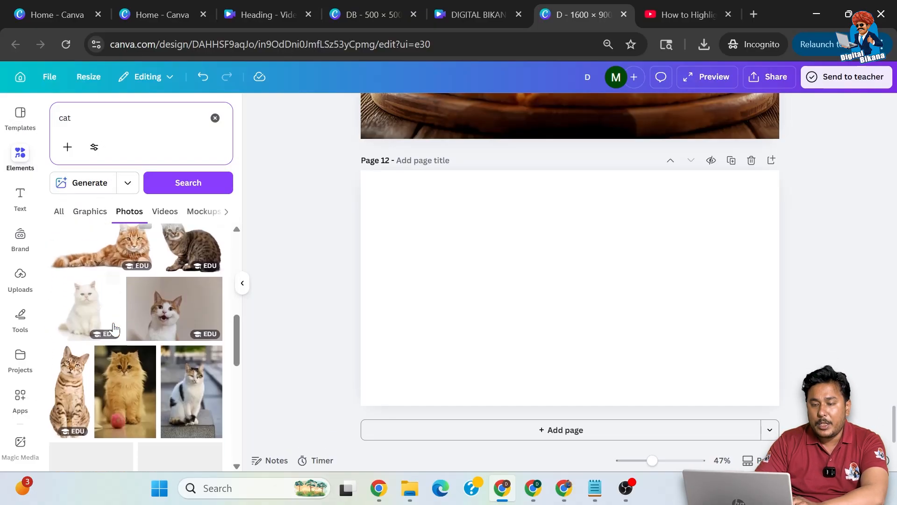
pyautogui.scroll(-5, 115, 328)
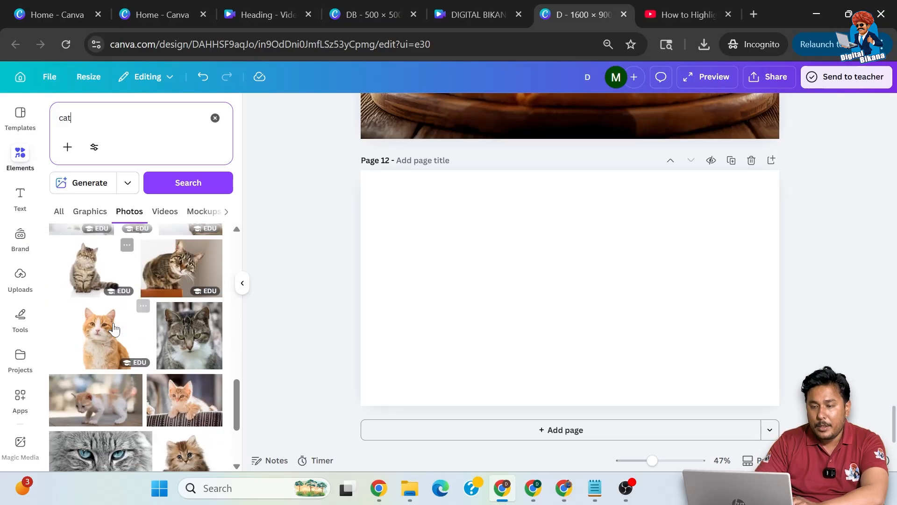
pyautogui.click(91, 369)
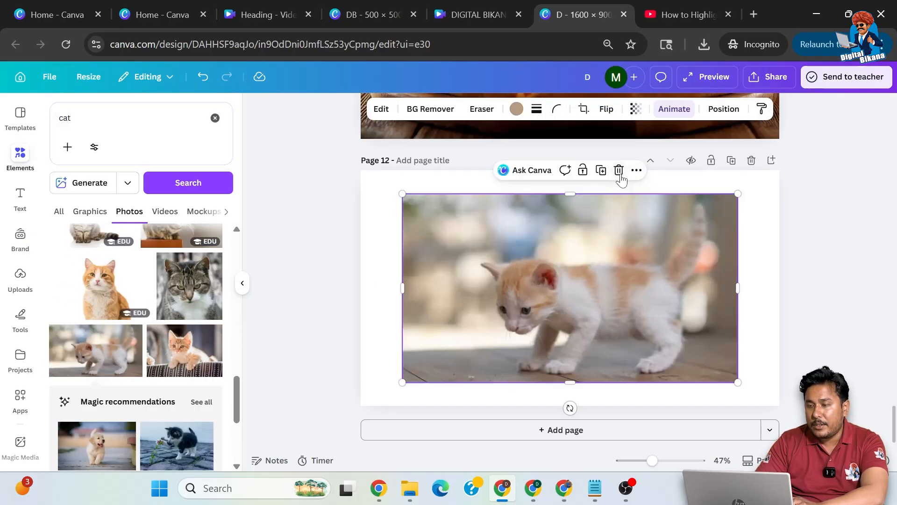
pyautogui.click(619, 171)
pyautogui.scroll(-2, 135, 372)
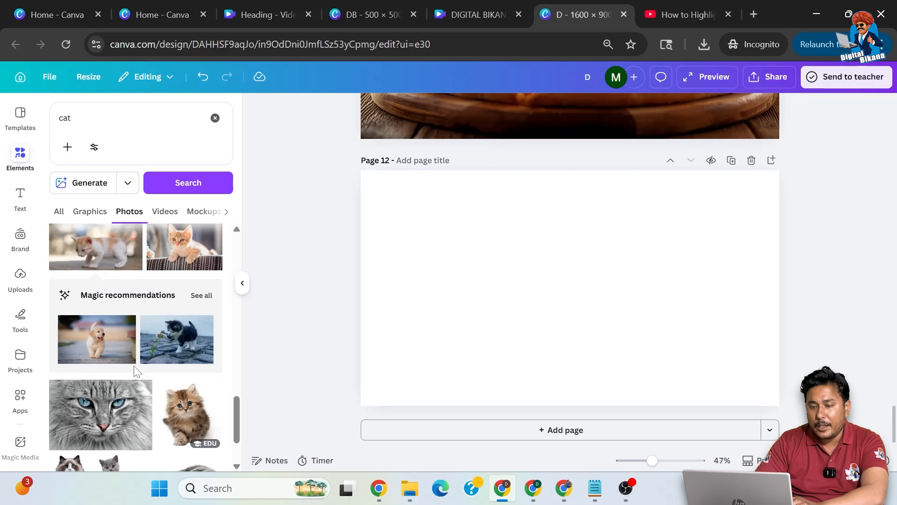
# - Add the recommended photo of the walking golden puppy to page 12 and set it as the page background
pyautogui.click(123, 323)
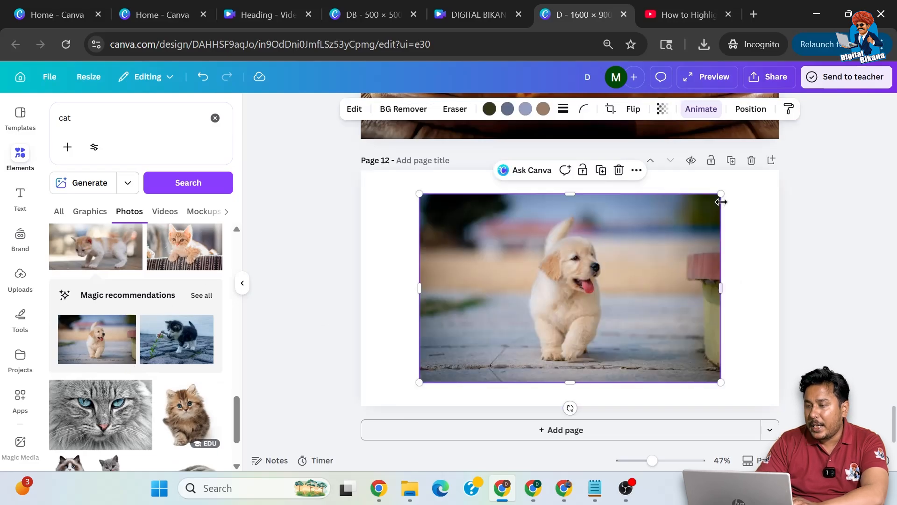
pyautogui.click(636, 171)
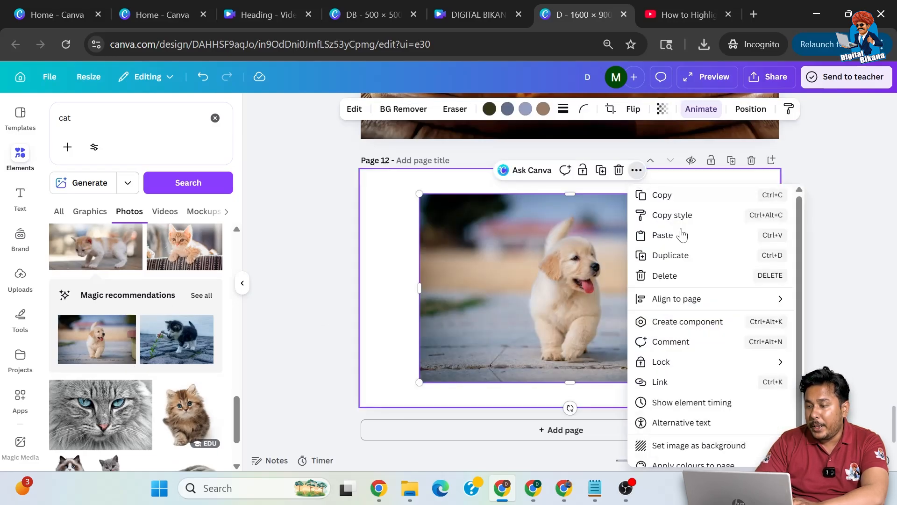
pyautogui.scroll(-1, 678, 387)
pyautogui.click(683, 416)
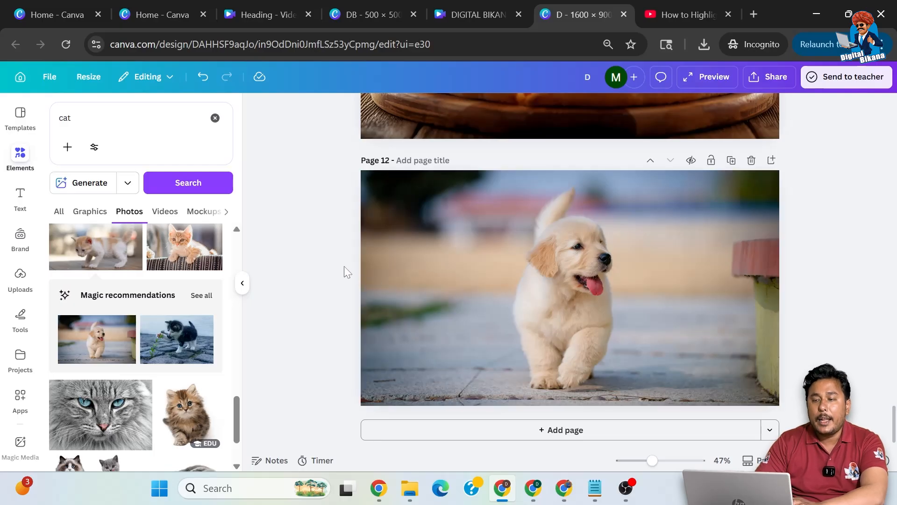
# - Add the brand Heading text to page 12, enlarge it to about size 229 and place it across the puppy
pyautogui.click(21, 196)
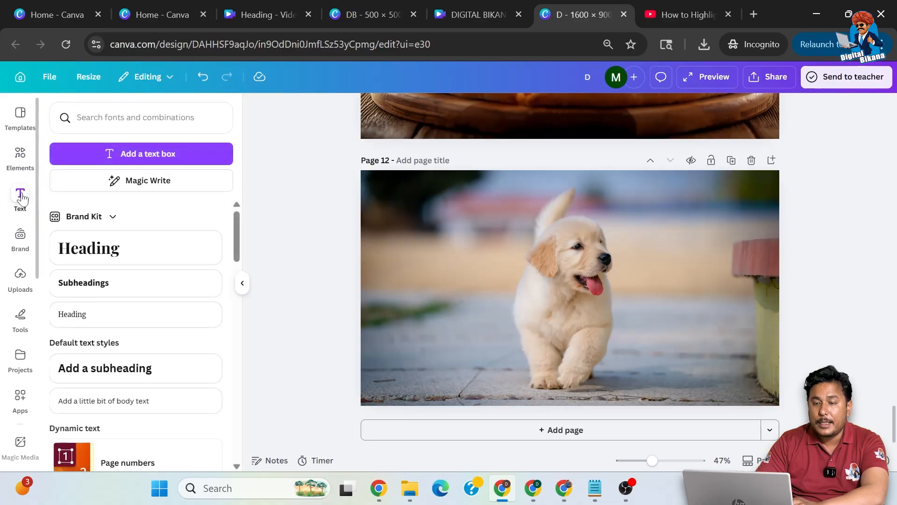
pyautogui.click(95, 250)
pyautogui.moveTo(590, 295); pyautogui.dragTo(732, 338)
pyautogui.click(834, 301)
pyautogui.moveTo(665, 302); pyautogui.dragTo(661, 282)
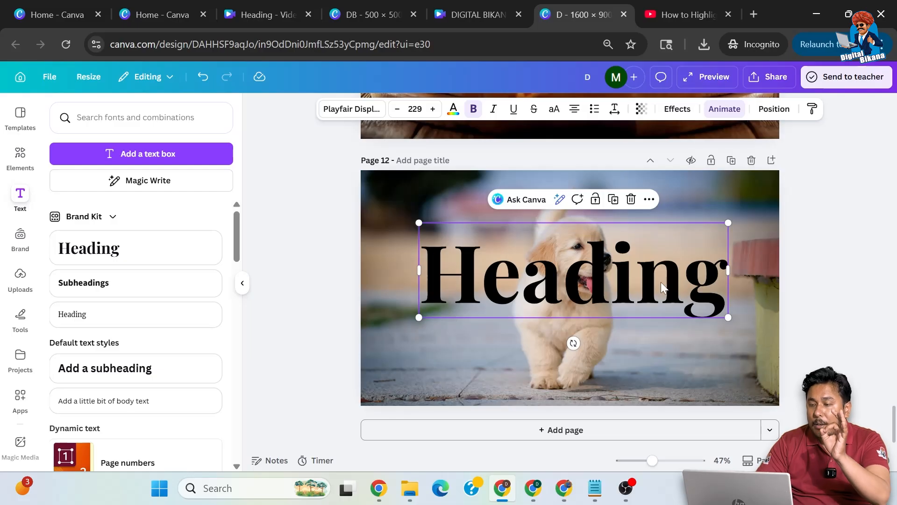
# - Replace the heading's text with "SIMBA"
pyautogui.doubleClick(618, 277)
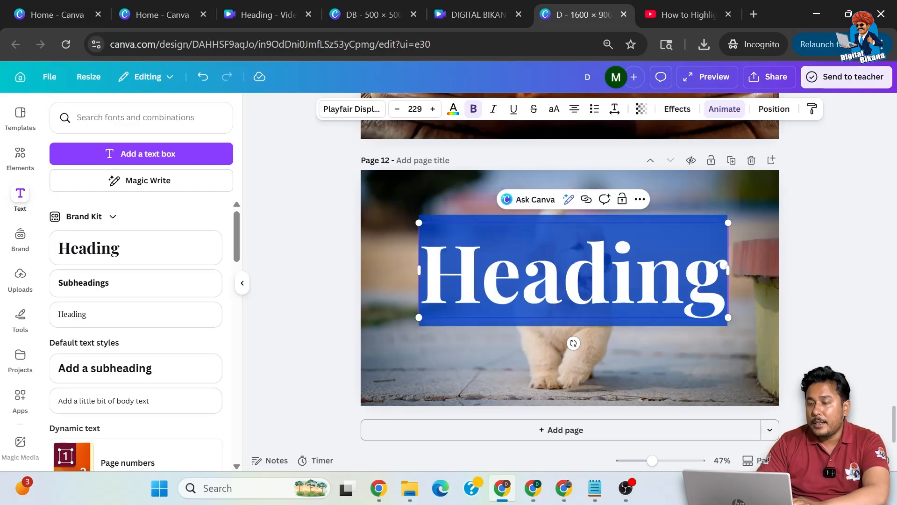
pyautogui.write('S')
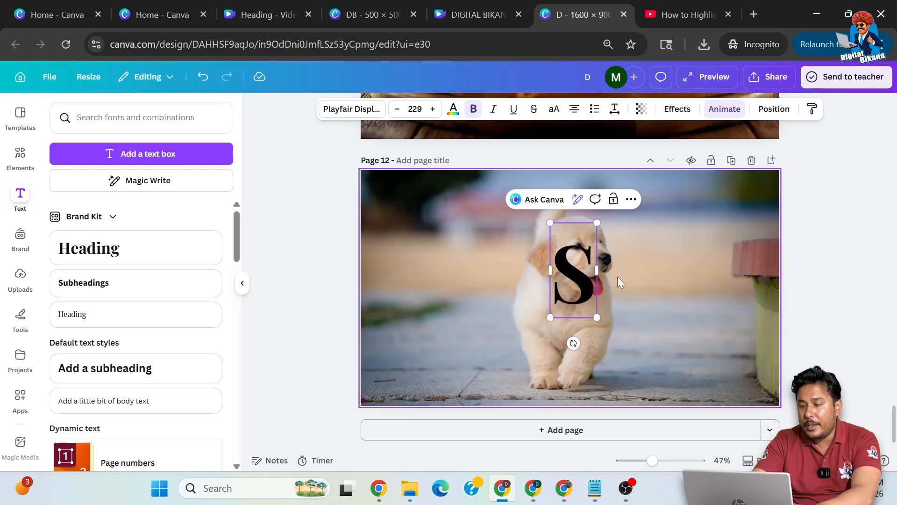
pyautogui.write('IMBA')
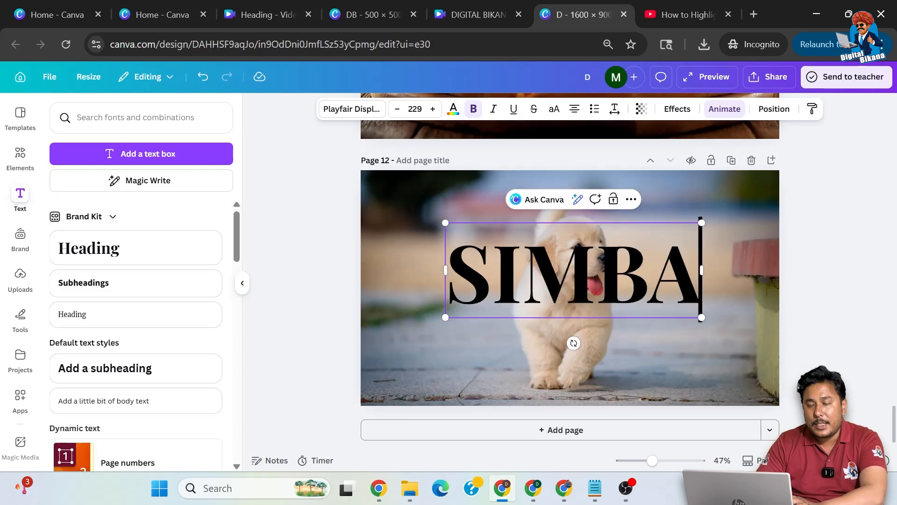
pyautogui.click(722, 240)
# - Enlarge the SIMBA text to about size 330 and centre it across the puppy
pyautogui.click(680, 248)
pyautogui.moveTo(701, 222); pyautogui.dragTo(758, 199)
pyautogui.moveTo(446, 317); pyautogui.dragTo(393, 355)
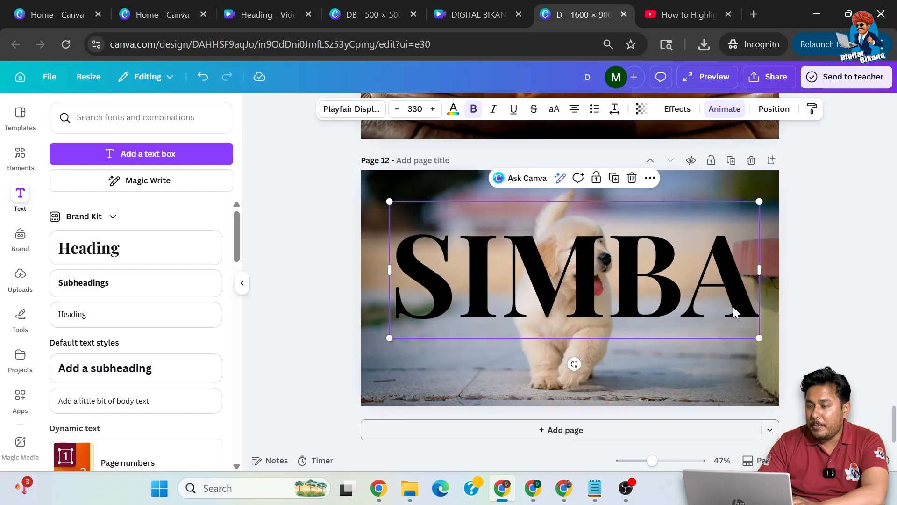
pyautogui.moveTo(663, 273); pyautogui.dragTo(661, 281)
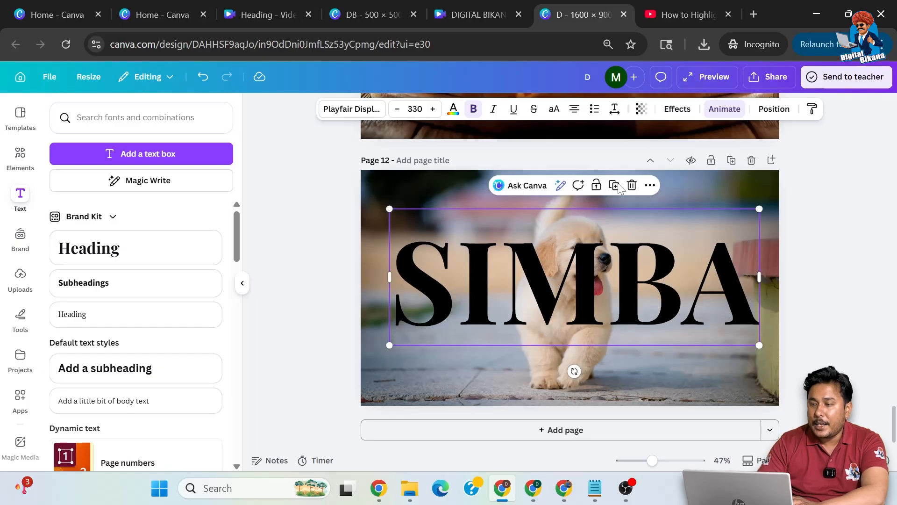
# - Colour the SIMBA text white and open its text effects
pyautogui.click(453, 109)
pyautogui.click(65, 218)
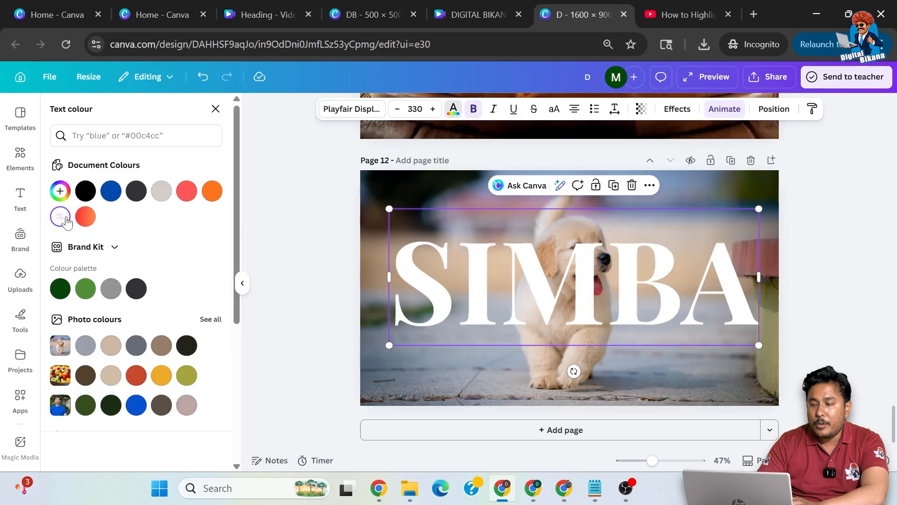
pyautogui.click(677, 108)
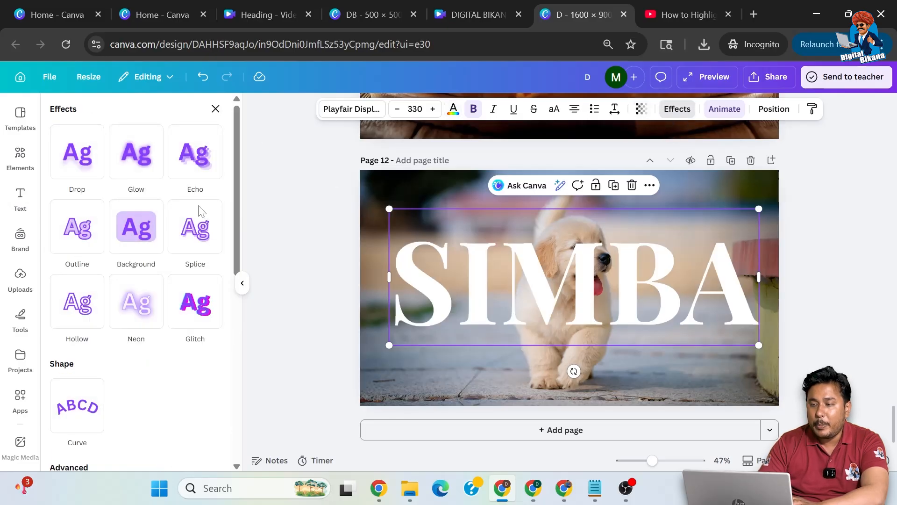
pyautogui.click(130, 167)
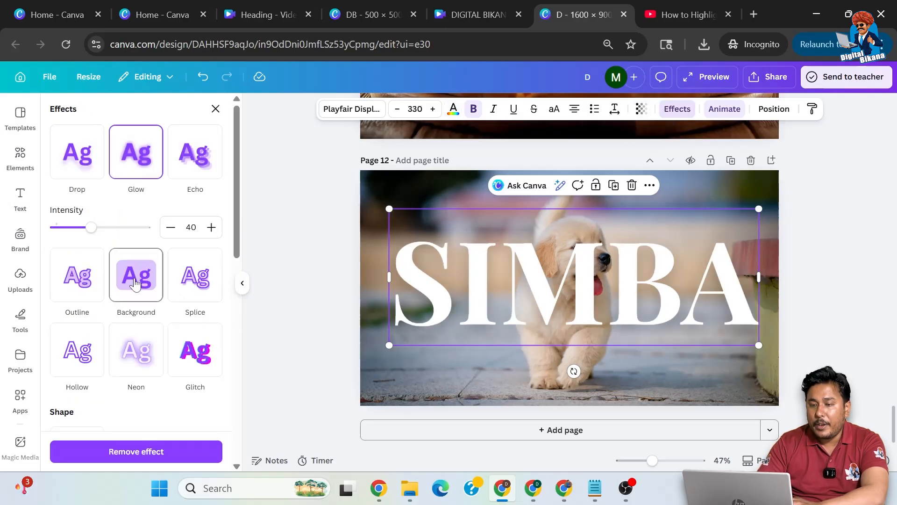
pyautogui.moveTo(92, 227); pyautogui.dragTo(72, 227)
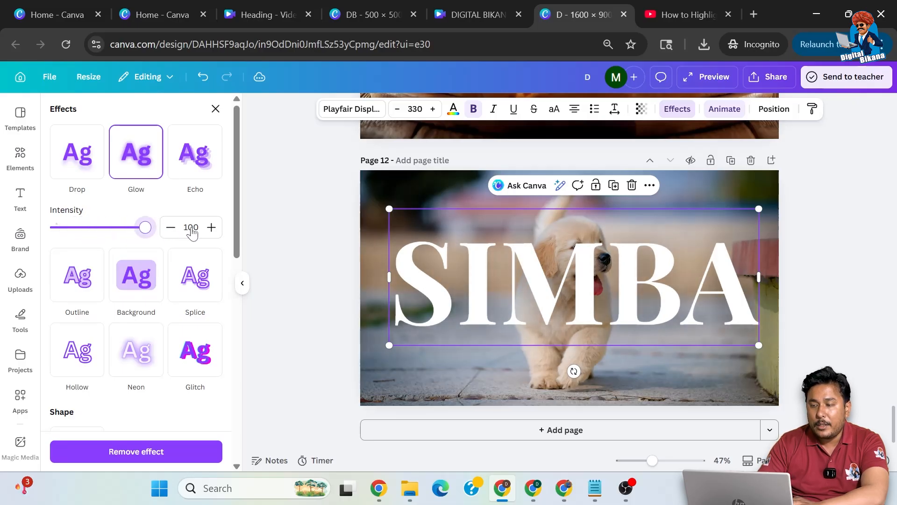
pyautogui.moveTo(145, 228)
pyautogui.mouseDown()
pyautogui.moveTo(59, 227)
pyautogui.moveTo(145, 235)
pyautogui.mouseUp()
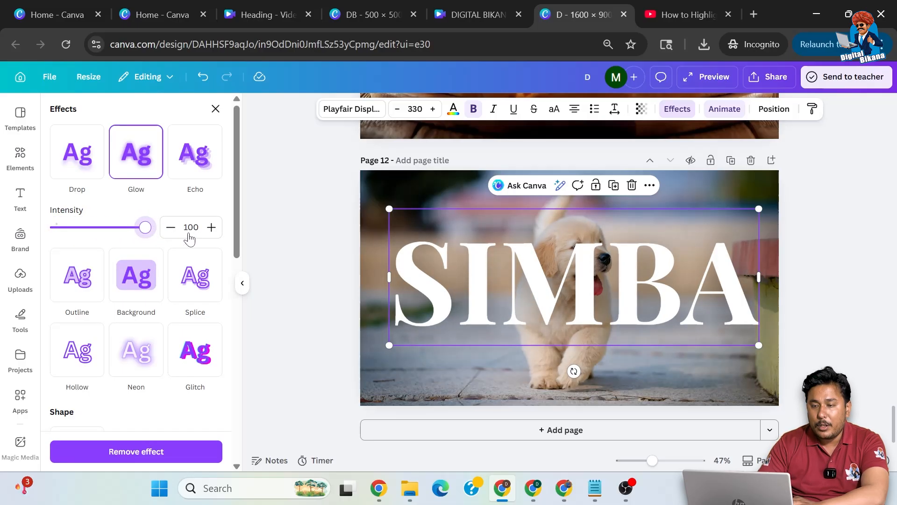
# - Apply the Echo effect to the SIMBA text with an offset of 26
pyautogui.click(191, 163)
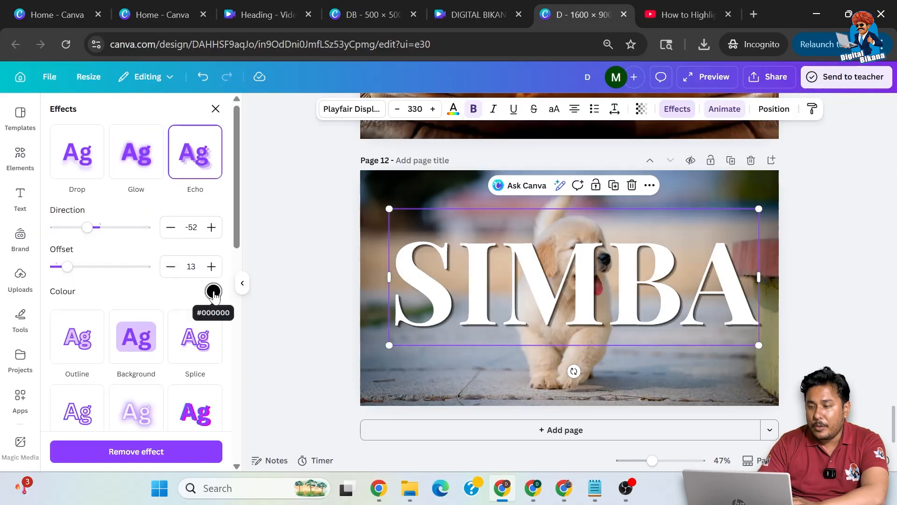
pyautogui.moveTo(66, 267)
pyautogui.mouseDown()
pyautogui.moveTo(96, 266)
pyautogui.moveTo(79, 268)
pyautogui.mouseUp()
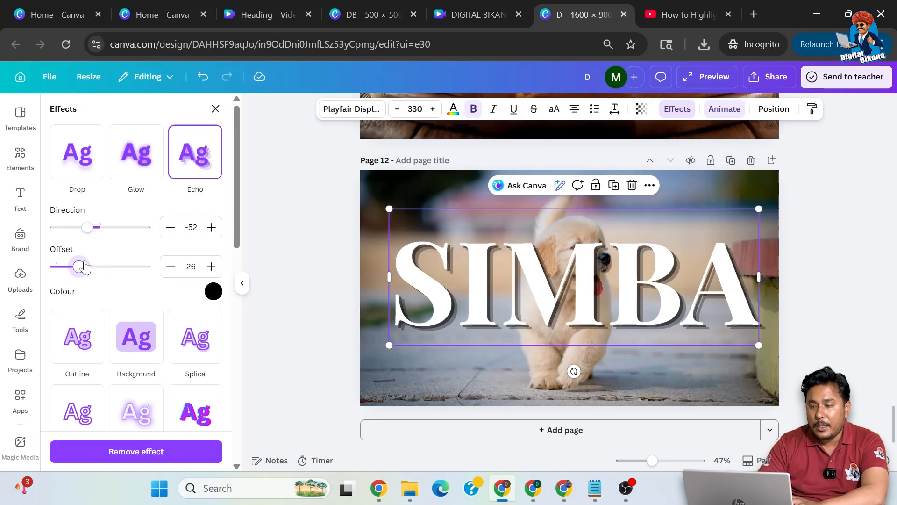
pyautogui.click(789, 291)
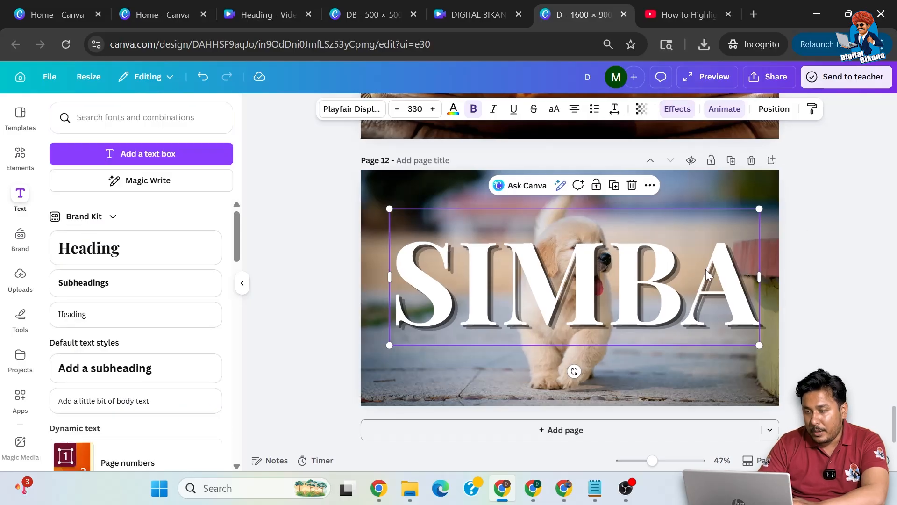
# - Add the same puppy photo to page 12 again and bring it in front of the SIMBA text
pyautogui.click(21, 154)
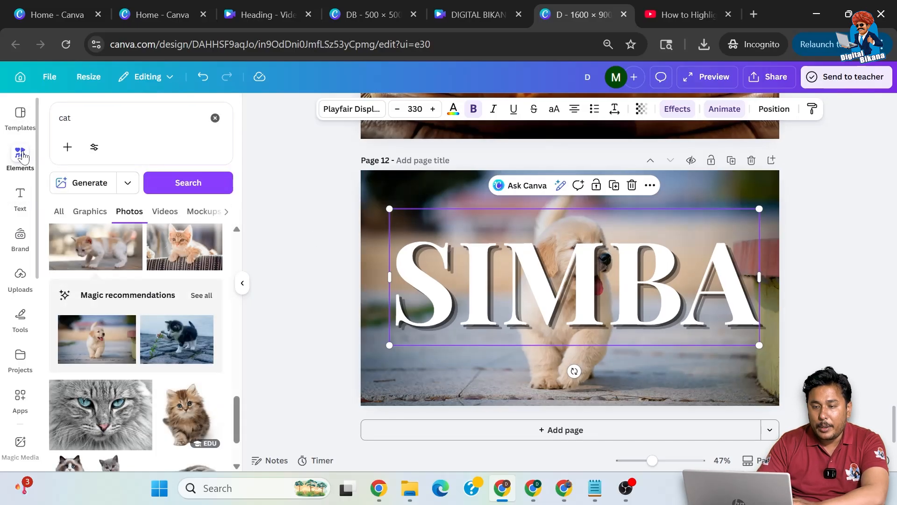
pyautogui.click(101, 341)
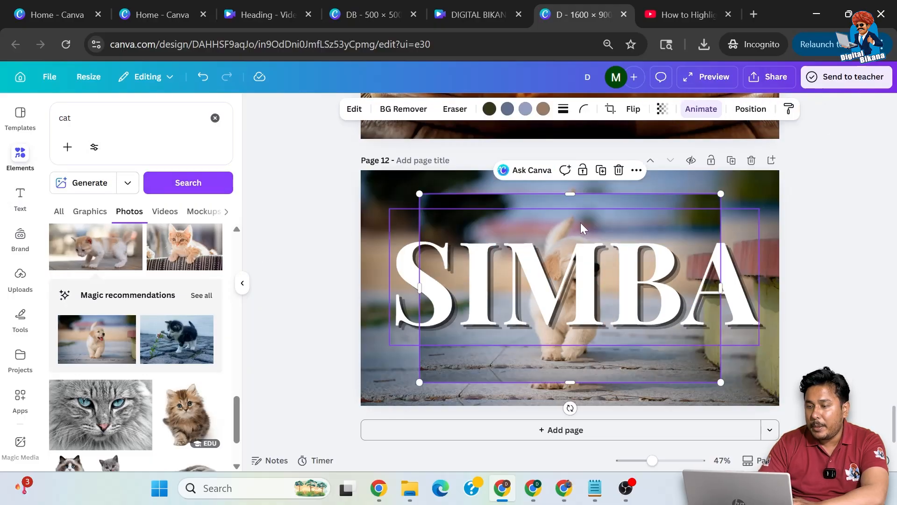
pyautogui.click(636, 171)
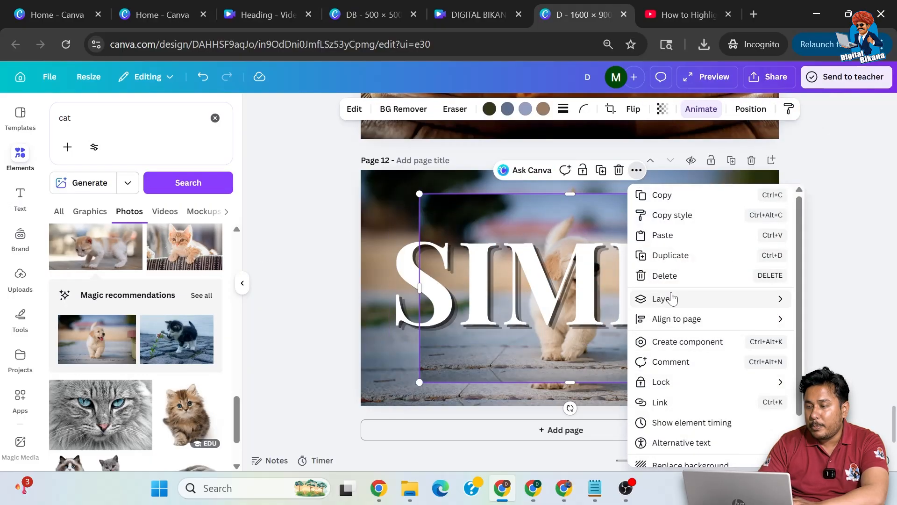
pyautogui.moveTo(672, 299)
pyautogui.click(538, 296)
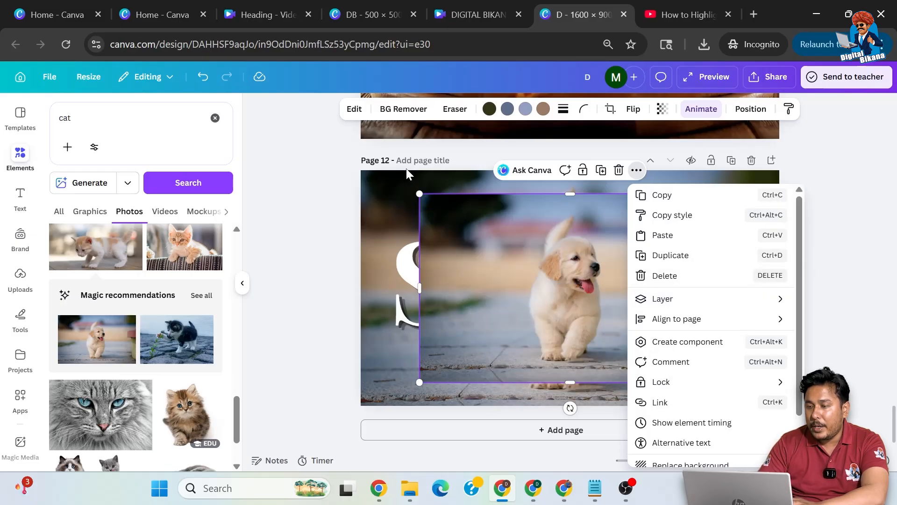
# - Remove the background of the front puppy photo and make the cutout slightly transparent
pyautogui.click(390, 110)
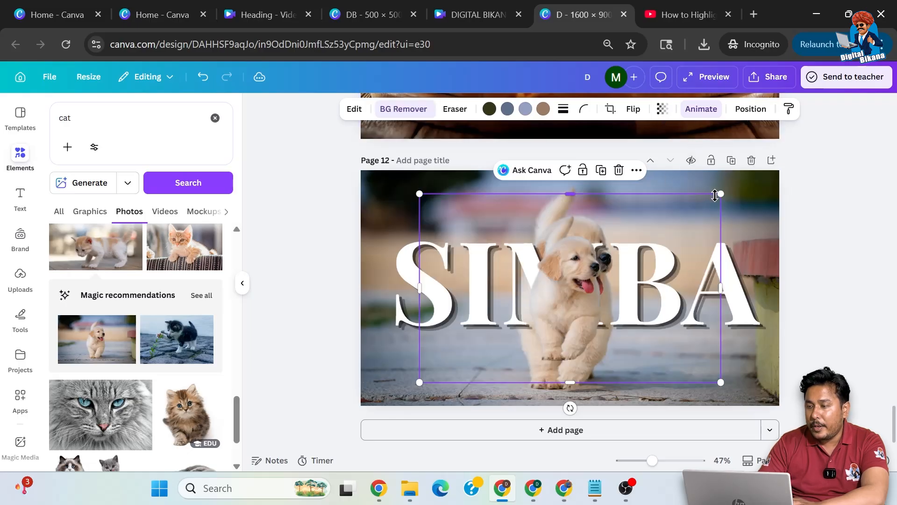
pyautogui.click(663, 109)
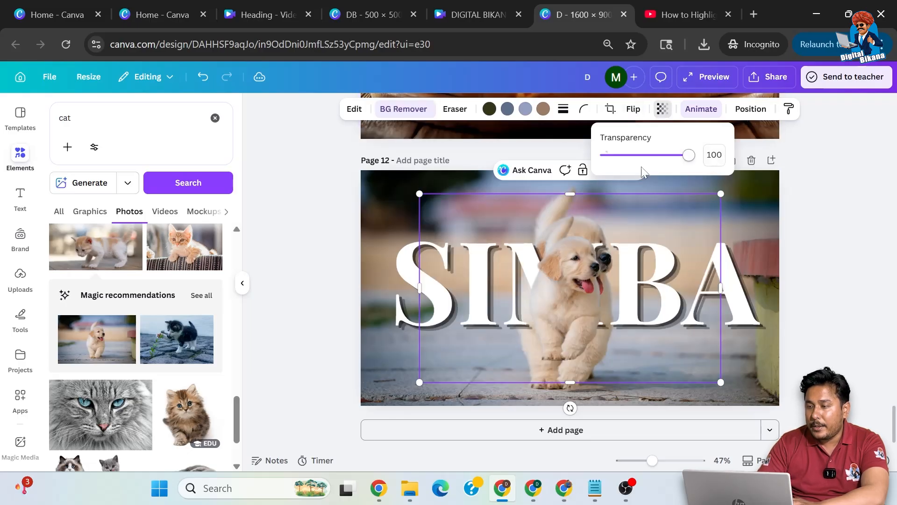
pyautogui.moveTo(689, 158); pyautogui.dragTo(673, 163)
# - Enlarge and move the puppy cutout until it exactly overlaps the puppy in the page background
pyautogui.moveTo(722, 194); pyautogui.dragTo(754, 171)
pyautogui.moveTo(419, 382); pyautogui.dragTo(365, 430)
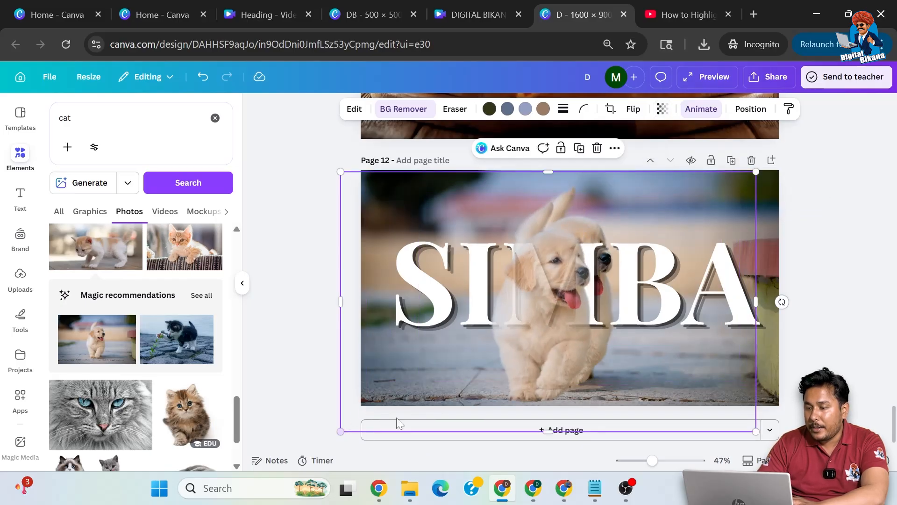
pyautogui.moveTo(547, 366); pyautogui.dragTo(550, 362)
pyautogui.moveTo(366, 159); pyautogui.dragTo(355, 159)
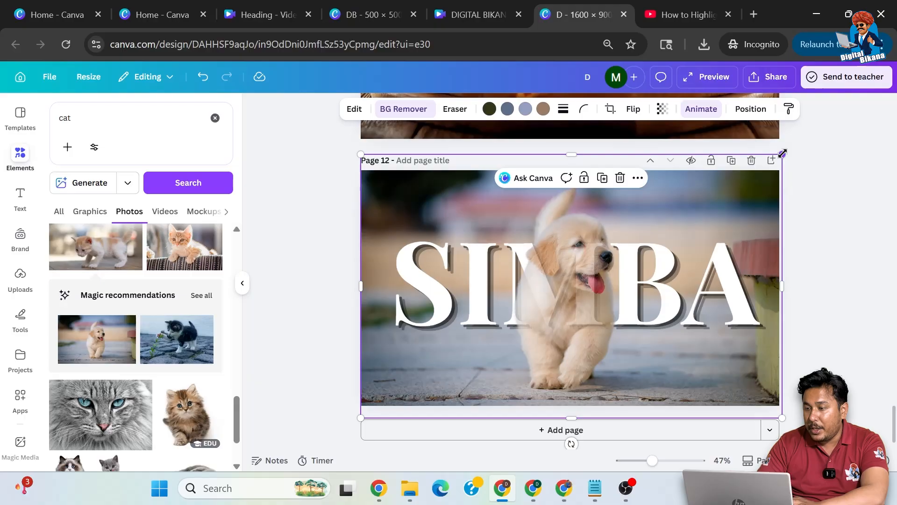
pyautogui.moveTo(782, 155); pyautogui.dragTo(779, 157)
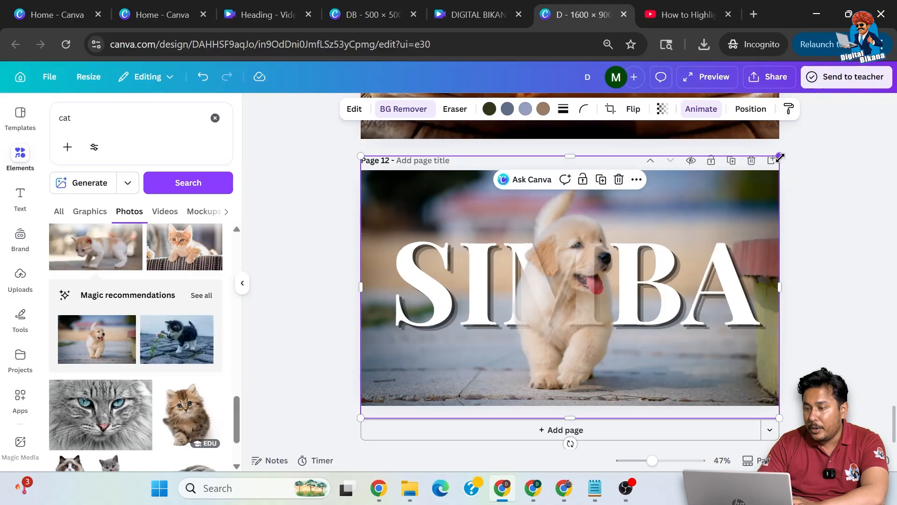
# - Set the front puppy cutout's transparency to 100 so it is fully opaque, and deselect it
pyautogui.click(698, 112)
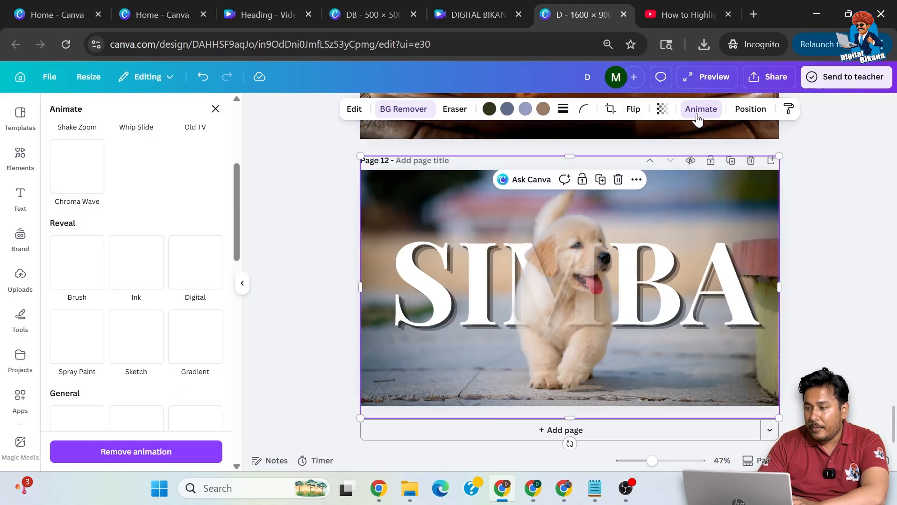
pyautogui.click(663, 114)
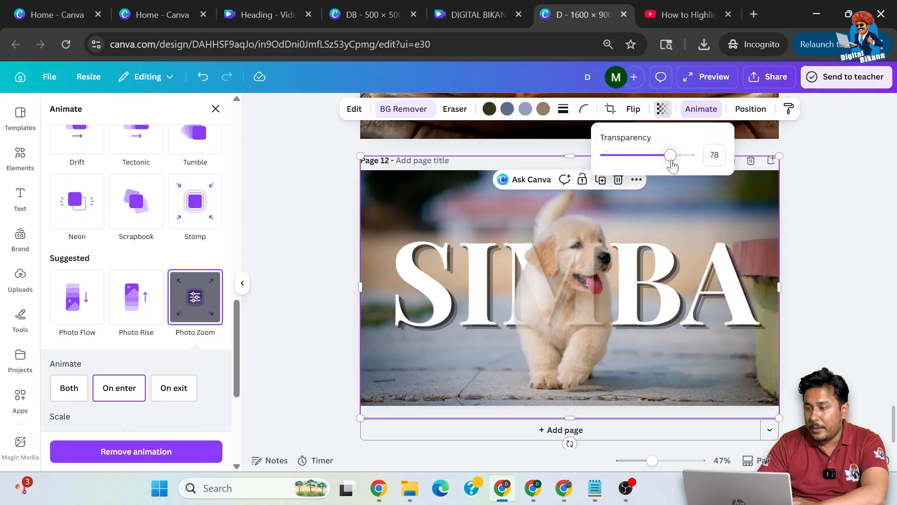
pyautogui.moveTo(669, 159); pyautogui.dragTo(705, 159)
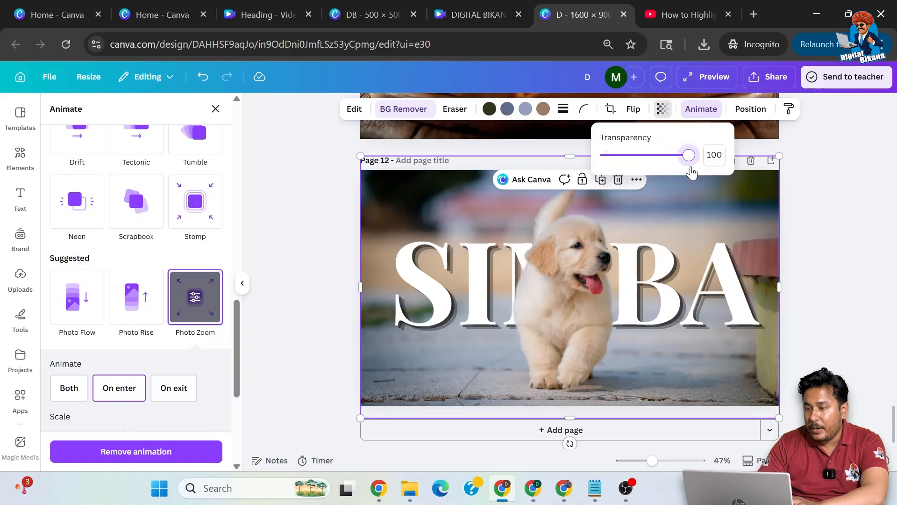
pyautogui.click(827, 273)
pyautogui.click(827, 273)
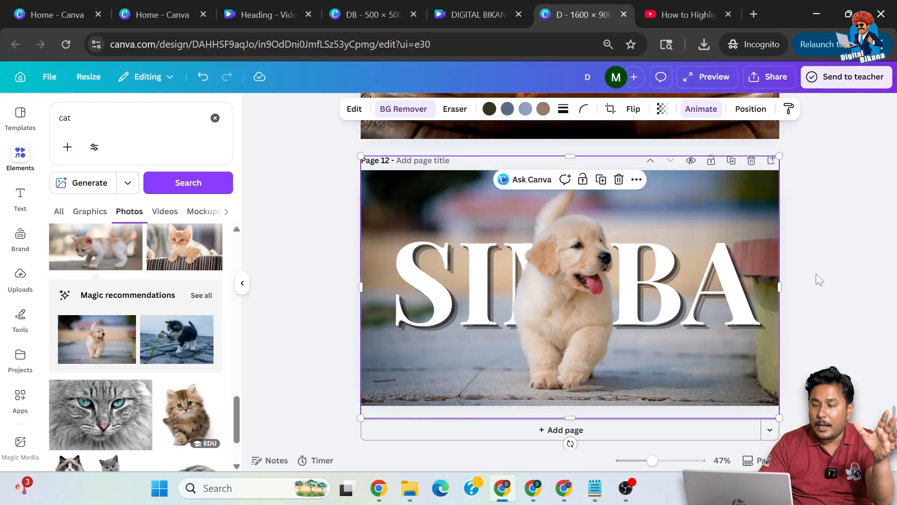
pyautogui.click(821, 330)
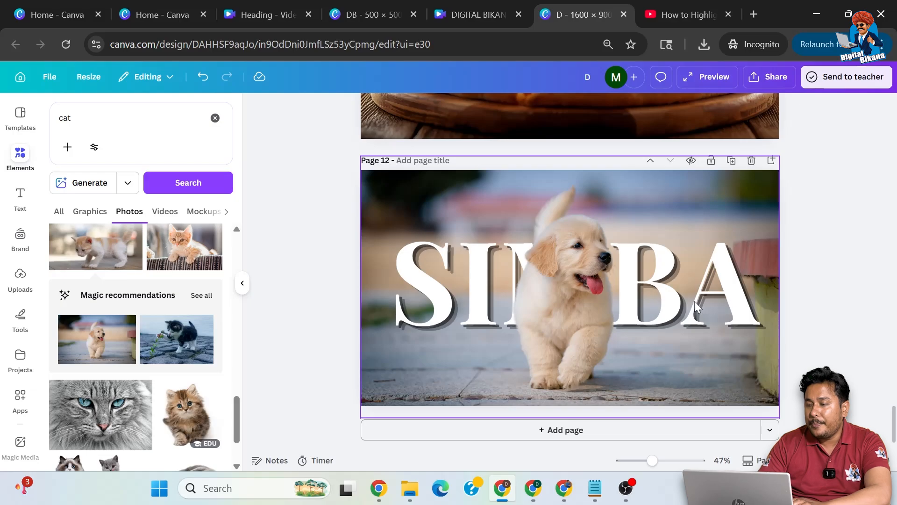
# - Add a blank page after page 12 and set its background colour to orange
pyautogui.click(608, 434)
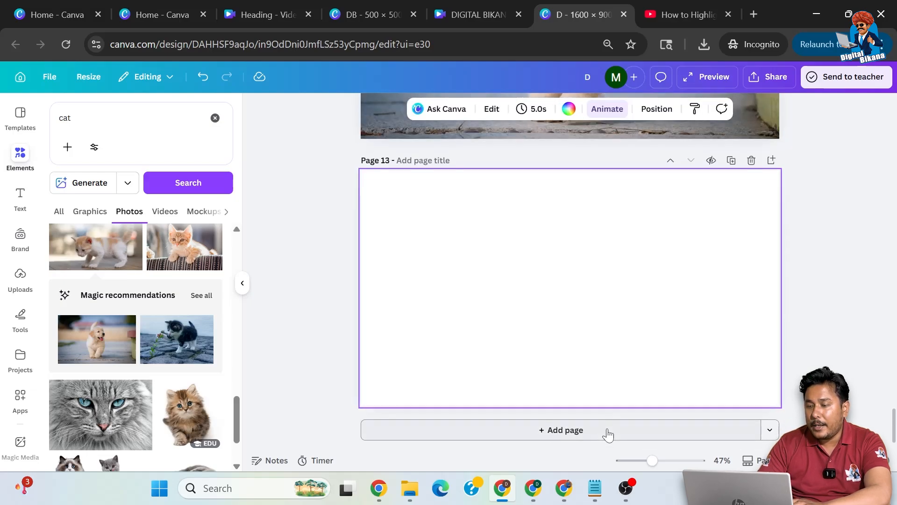
pyautogui.click(567, 110)
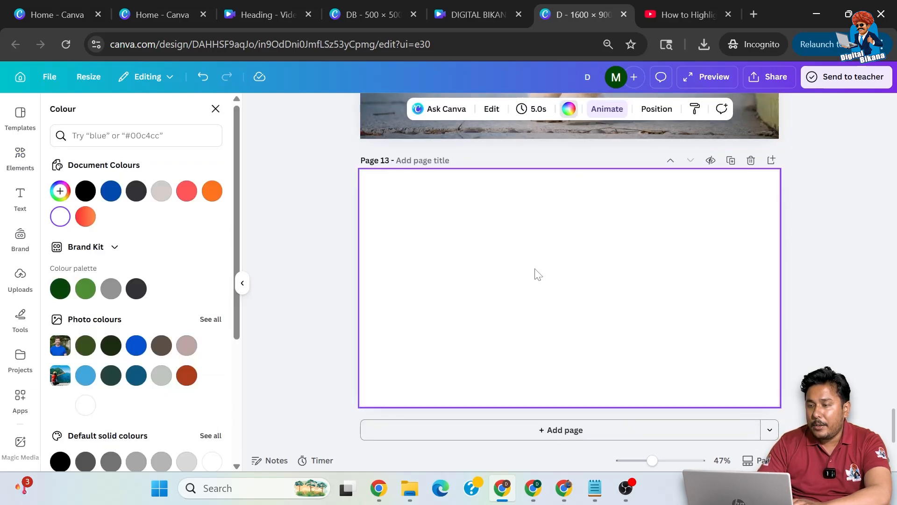
pyautogui.click(212, 191)
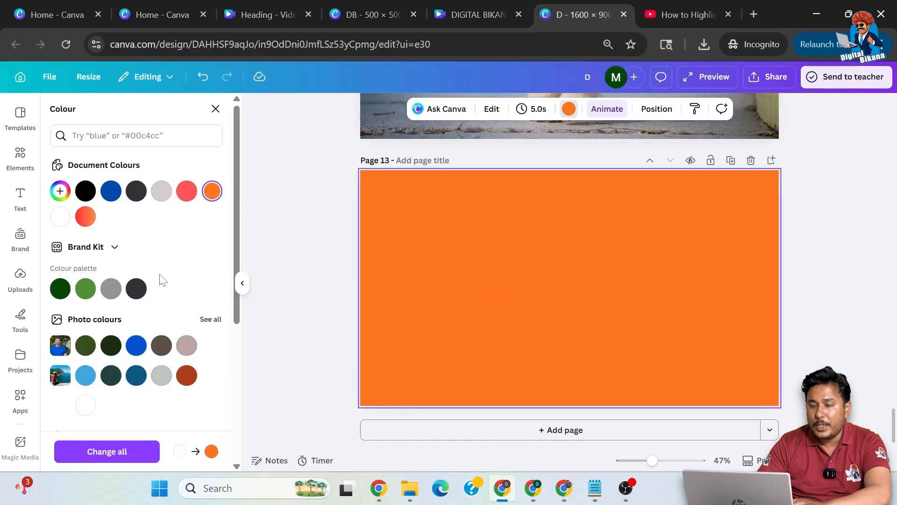
# - Add a heading reading SIMBA to page 13 and enlarge it to font size 335, spanning most of the page width
pyautogui.click(20, 199)
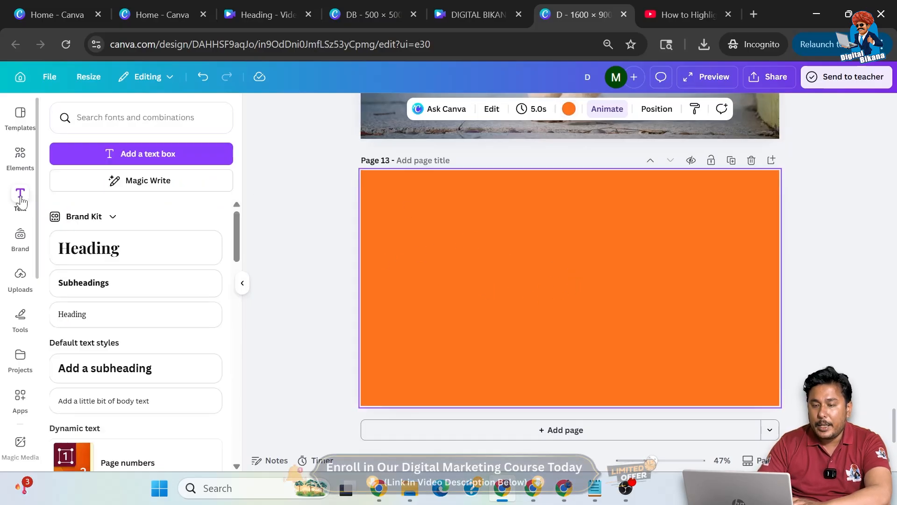
pyautogui.click(136, 247)
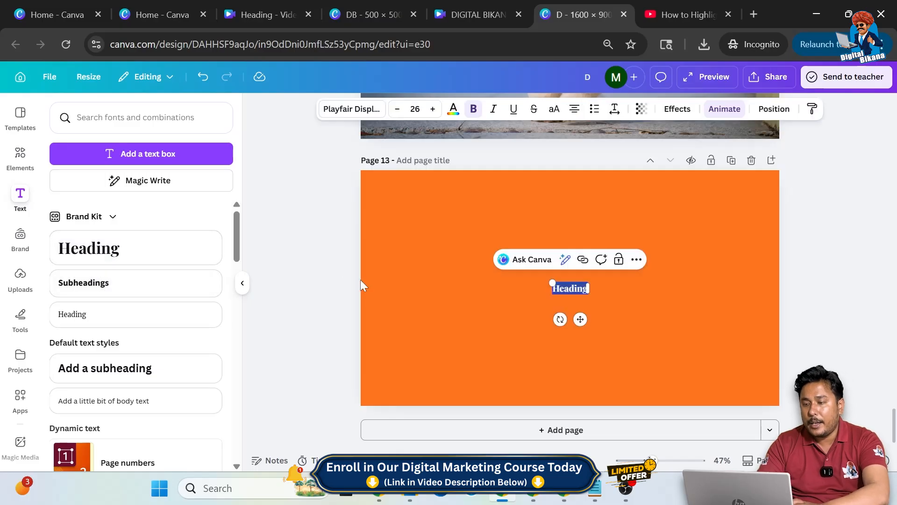
pyautogui.write('SIMBA')
pyautogui.moveTo(554, 282); pyautogui.dragTo(395, 223)
pyautogui.moveTo(585, 293); pyautogui.dragTo(770, 361)
pyautogui.click(439, 251)
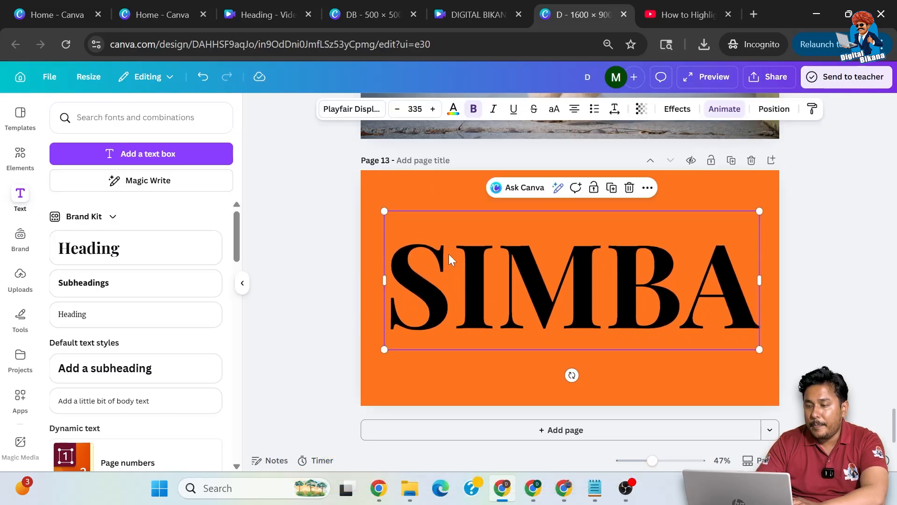
# - Change the colour of the SIMBA heading on page 13 to white
pyautogui.click(453, 109)
pyautogui.click(68, 217)
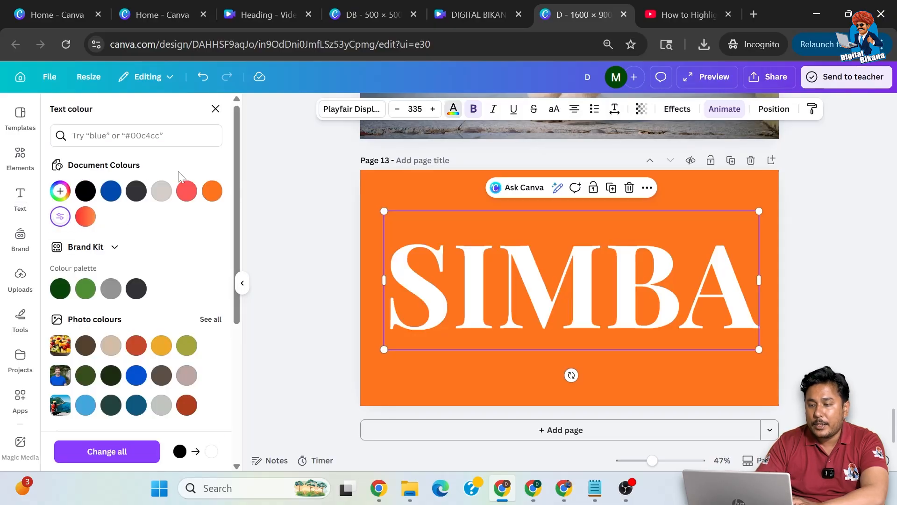
pyautogui.press('Escape')
# - Download only page 13 as a PNG with transparent background and save it as D (21) in Downloads
pyautogui.click(769, 84)
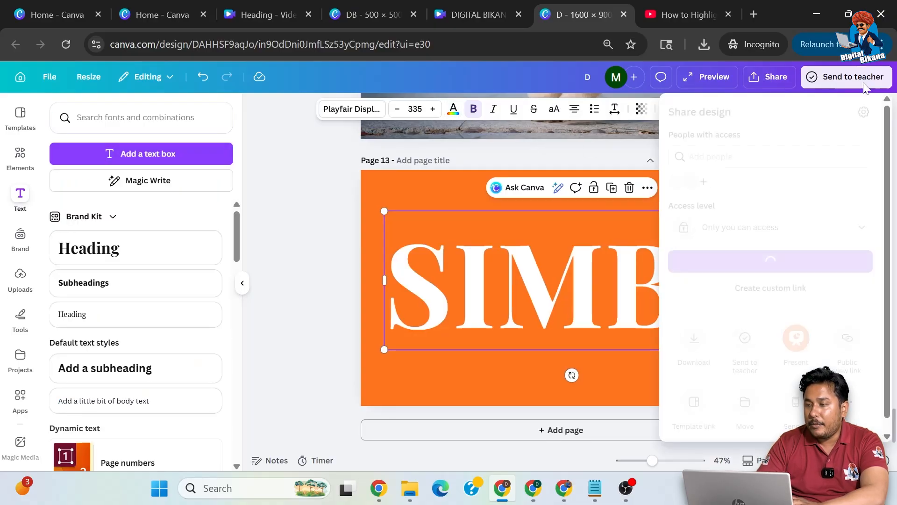
pyautogui.click(695, 346)
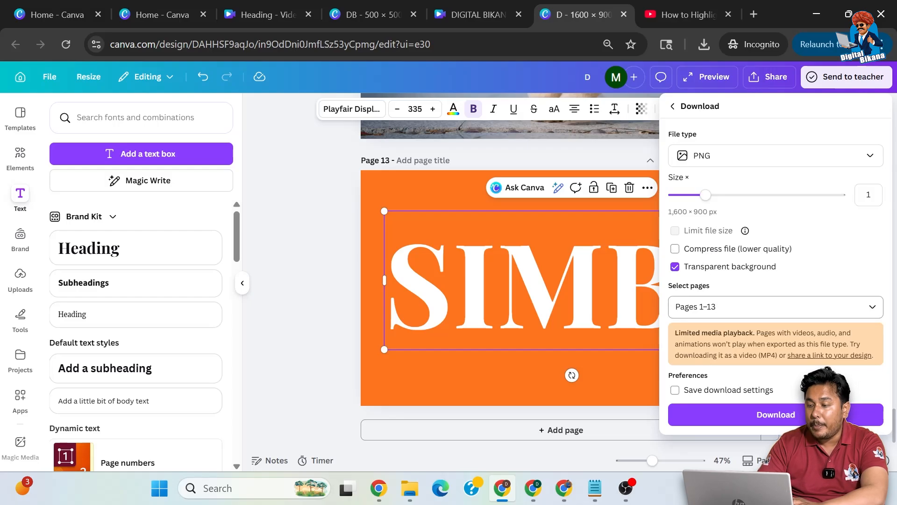
pyautogui.click(865, 309)
pyautogui.click(757, 158)
pyautogui.click(782, 278)
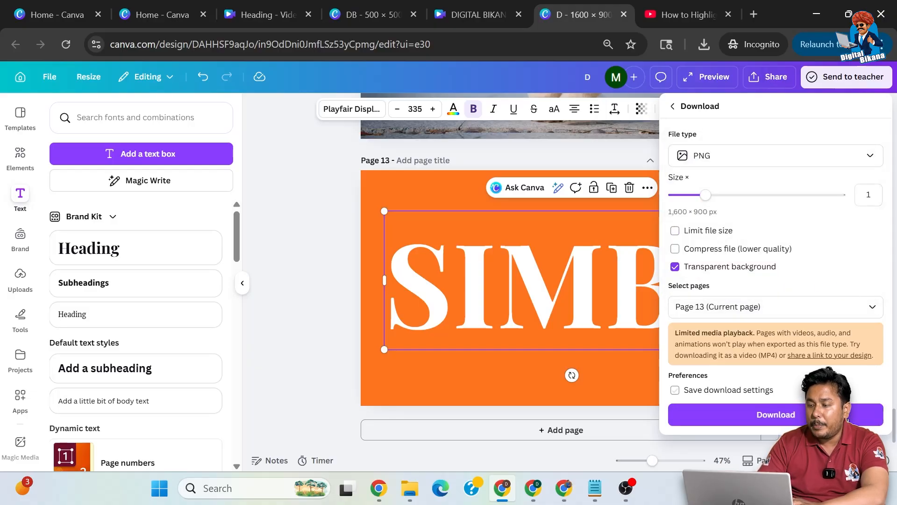
pyautogui.click(701, 415)
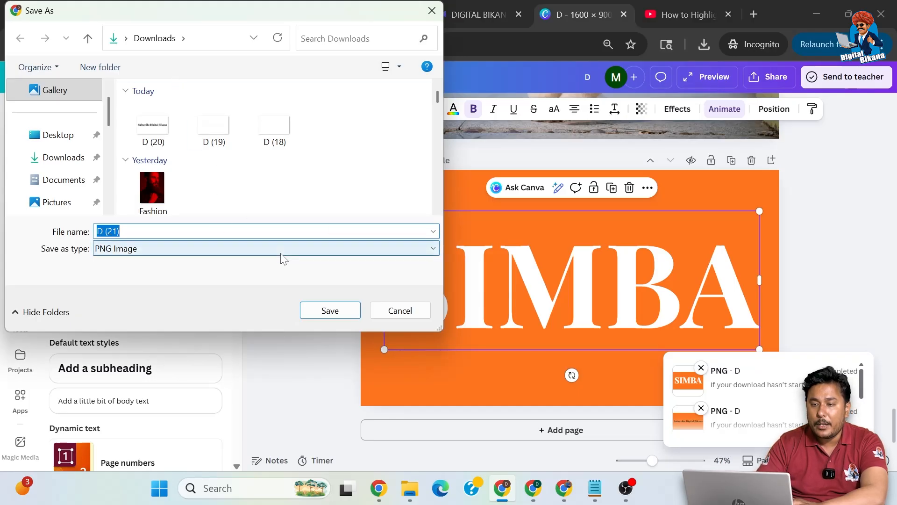
pyautogui.click(340, 310)
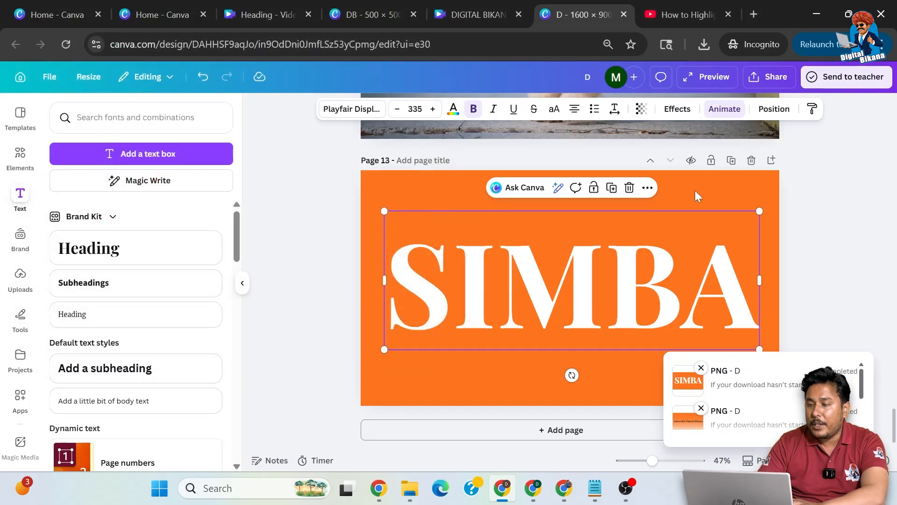
# - On page 12, move the puppy cutout aside to the lower right and delete the SIMBA text
pyautogui.click(866, 220)
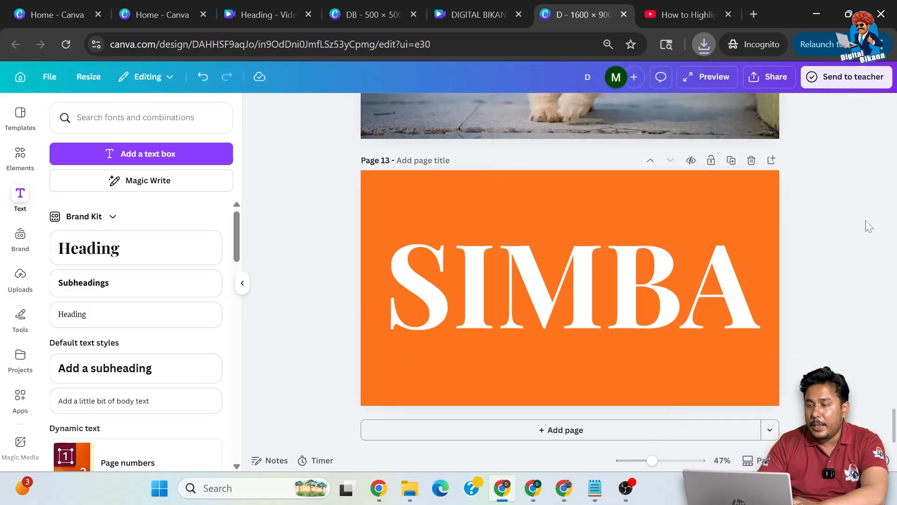
pyautogui.scroll(1, 866, 220)
pyautogui.scroll(5, 866, 220)
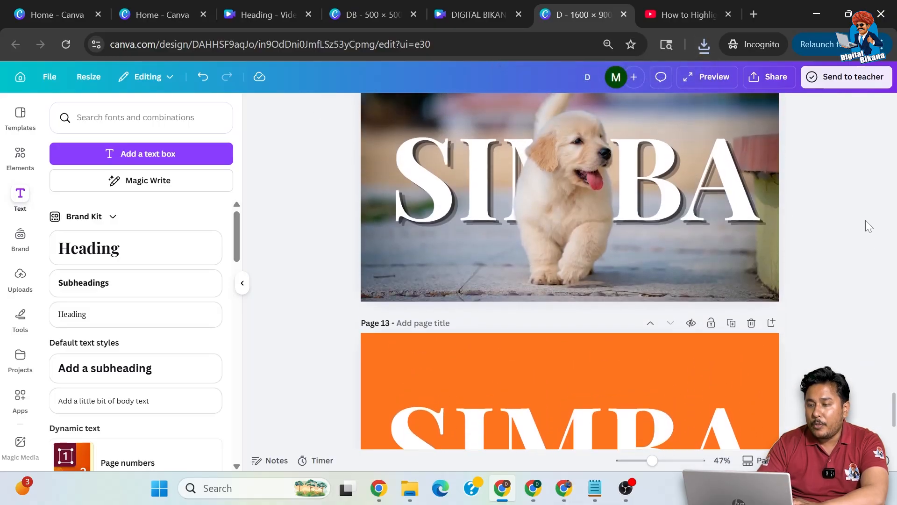
pyautogui.click(711, 205)
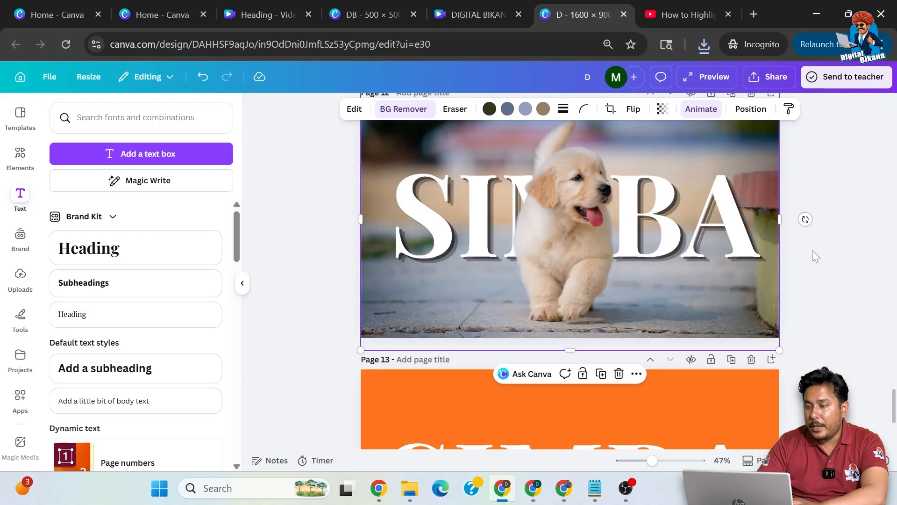
pyautogui.scroll(2, 812, 251)
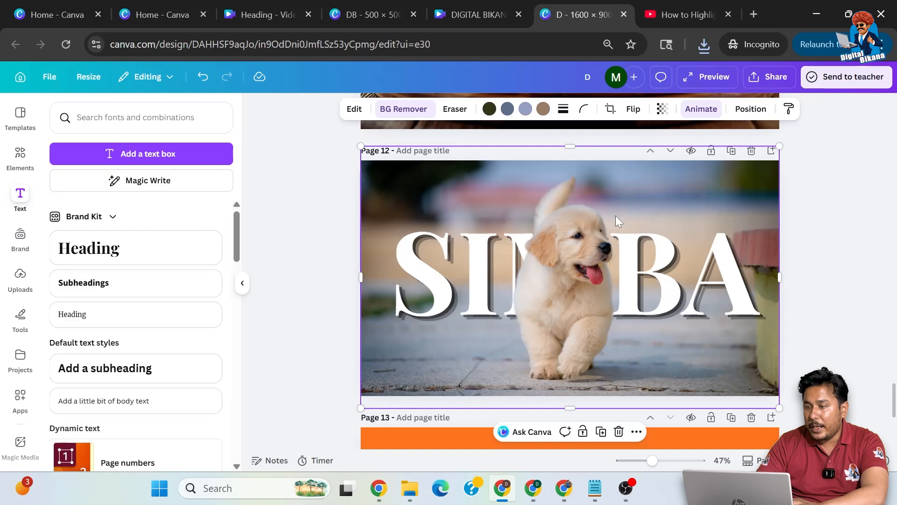
pyautogui.moveTo(604, 251); pyautogui.dragTo(791, 342)
pyautogui.click(460, 273)
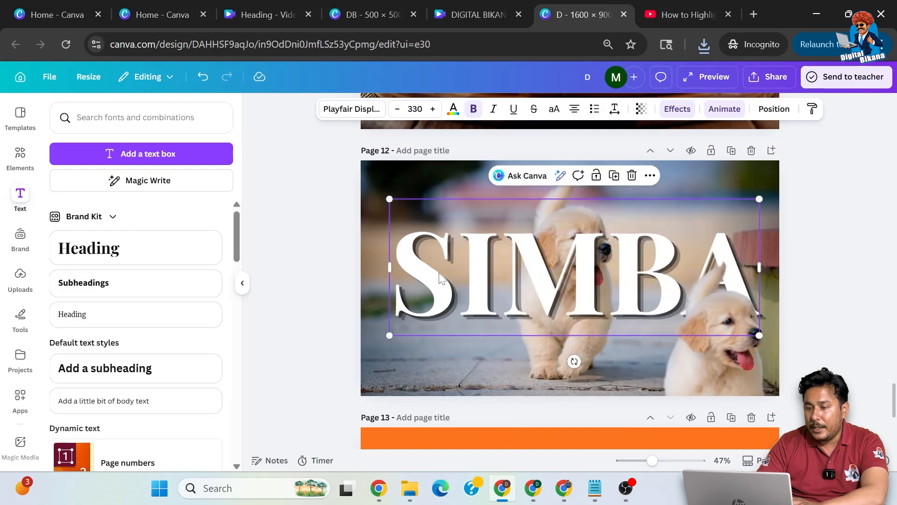
pyautogui.click(633, 177)
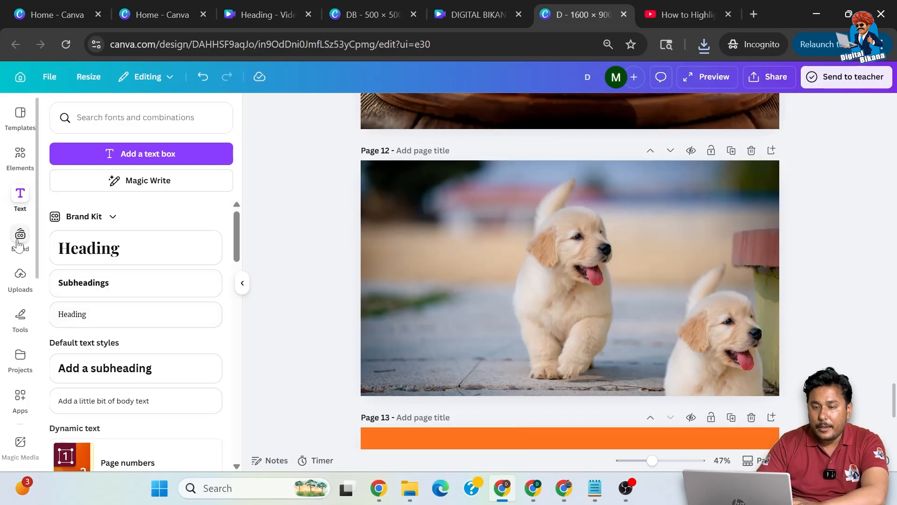
# - Upload the downloaded transparent SIMBA PNG and place it on page 12
pyautogui.click(20, 279)
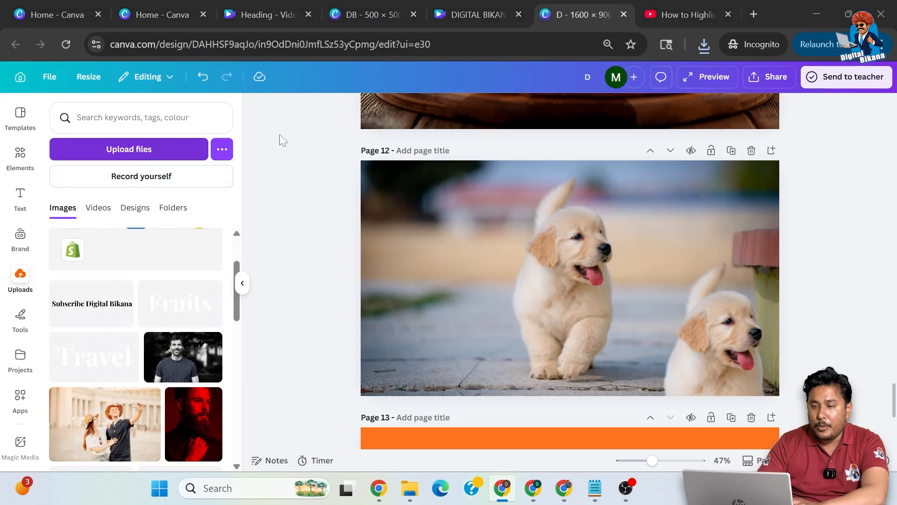
pyautogui.click(126, 158)
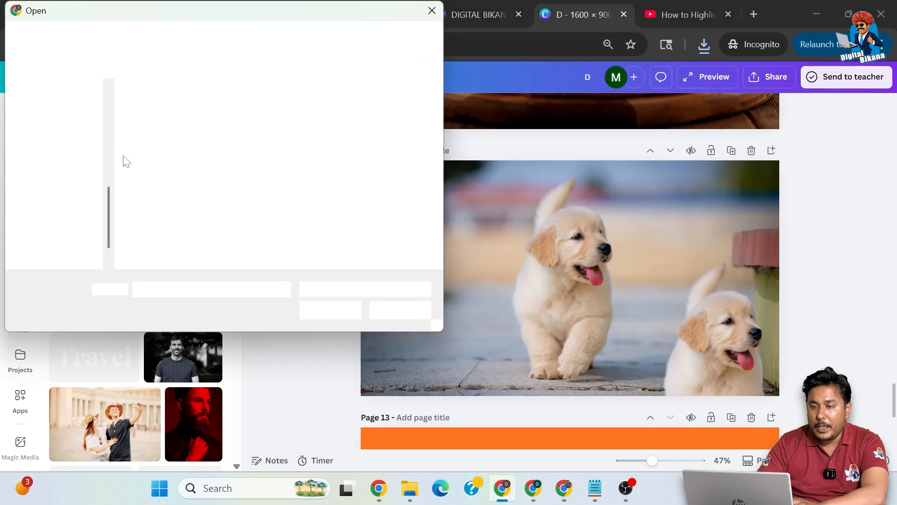
pyautogui.click(148, 137)
pyautogui.click(329, 310)
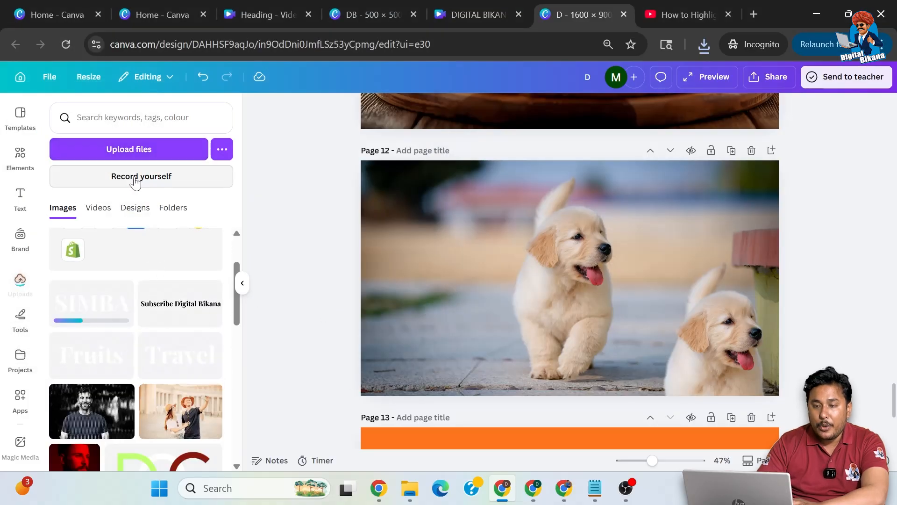
pyautogui.click(89, 310)
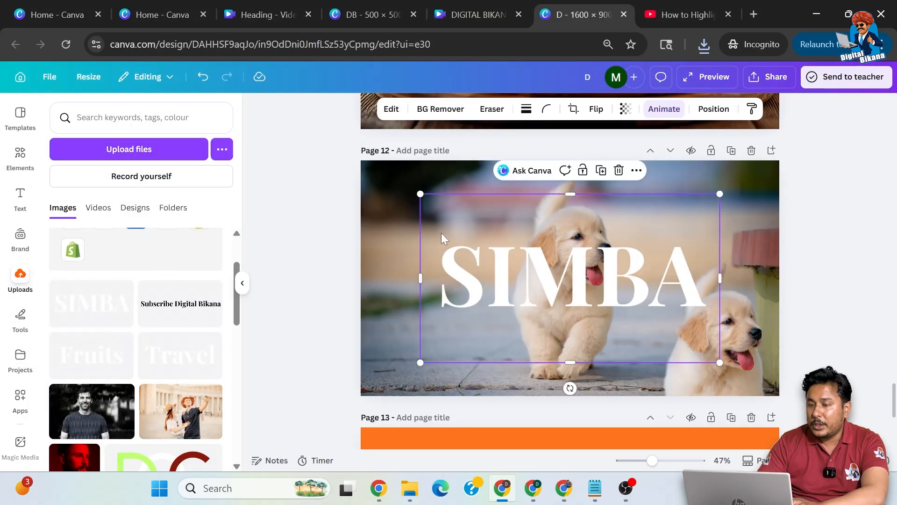
# - Enlarge the SIMBA image to about the full page width and reposition it across the puppy photo on page 12
pyautogui.moveTo(419, 195); pyautogui.dragTo(383, 174)
pyautogui.moveTo(719, 363); pyautogui.dragTo(773, 393)
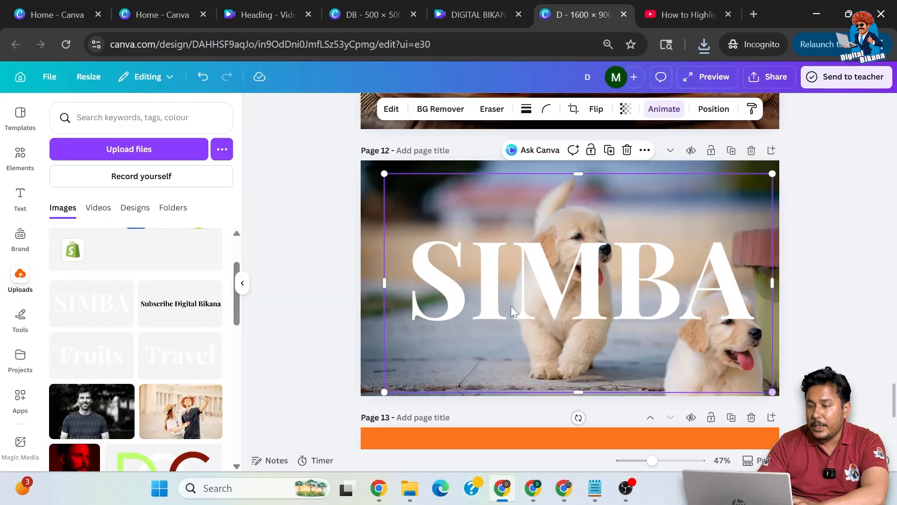
pyautogui.moveTo(384, 174); pyautogui.dragTo(345, 151)
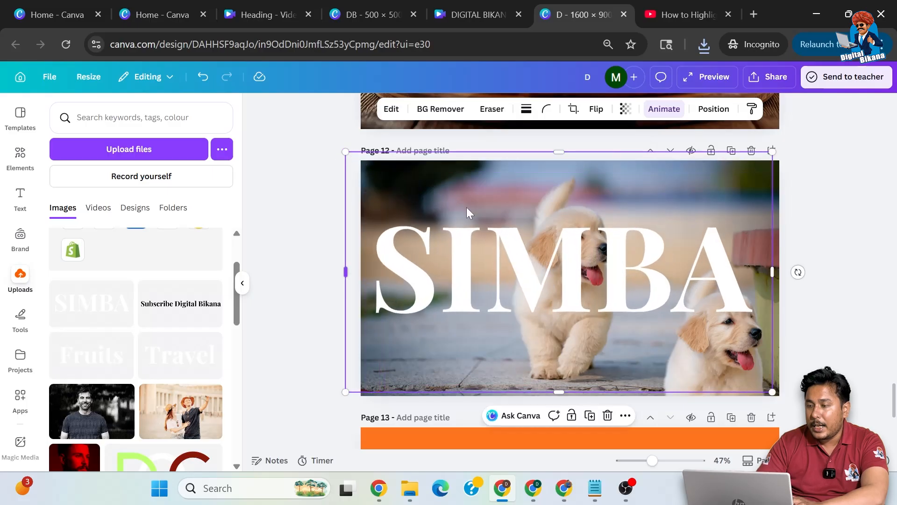
pyautogui.moveTo(536, 260); pyautogui.dragTo(551, 260)
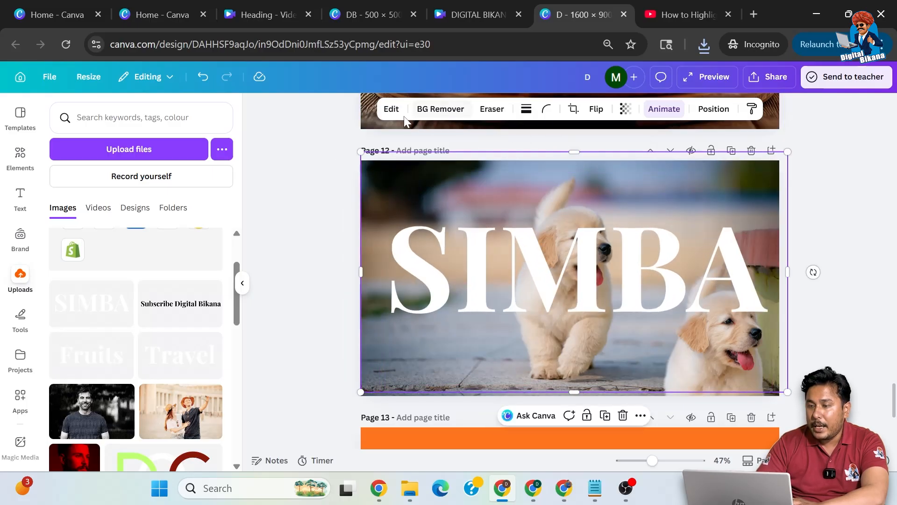
# - Apply a Glow shadow to the SIMBA image and set the glow size to 44
pyautogui.click(391, 111)
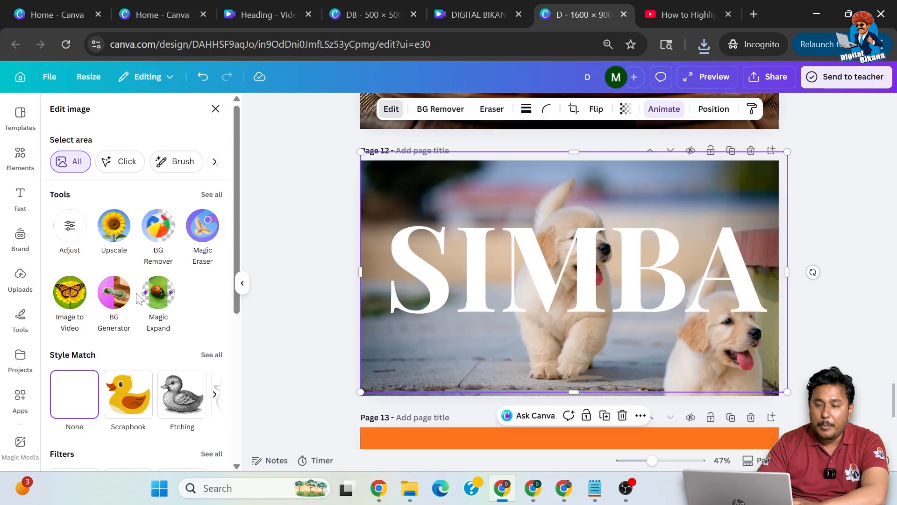
pyautogui.scroll(-3, 139, 285)
pyautogui.scroll(-5, 136, 293)
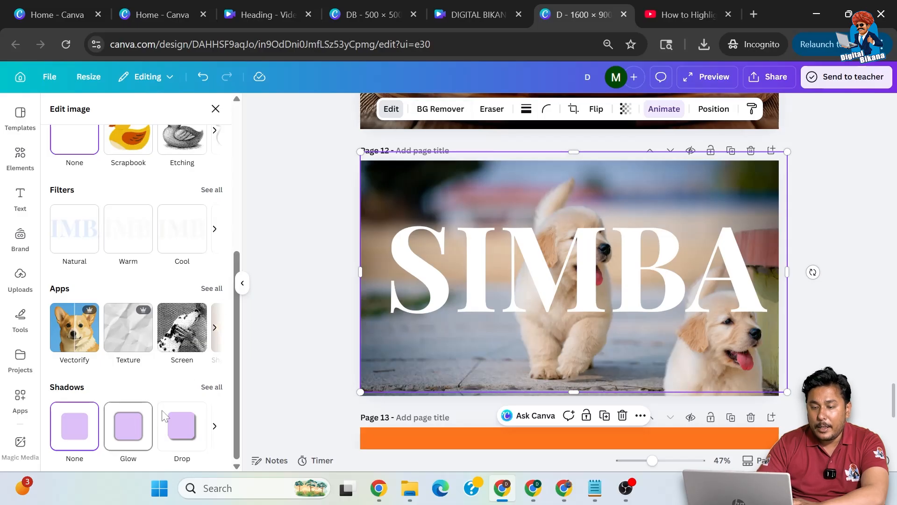
pyautogui.click(212, 387)
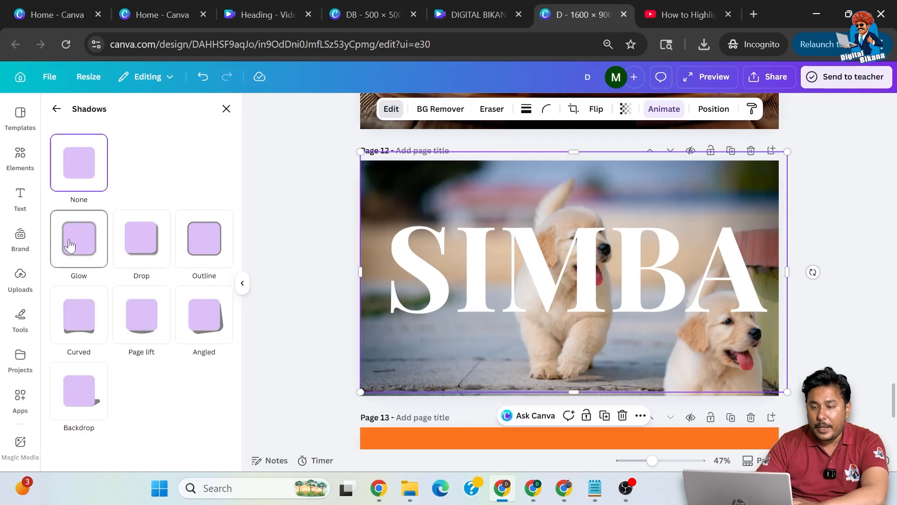
pyautogui.click(69, 244)
pyautogui.scroll(-5, 122, 358)
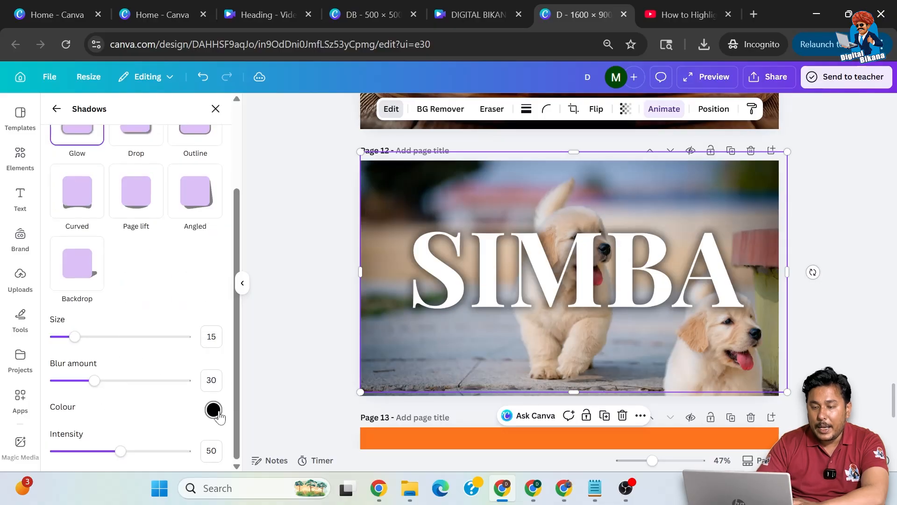
pyautogui.moveTo(75, 337); pyautogui.dragTo(112, 350)
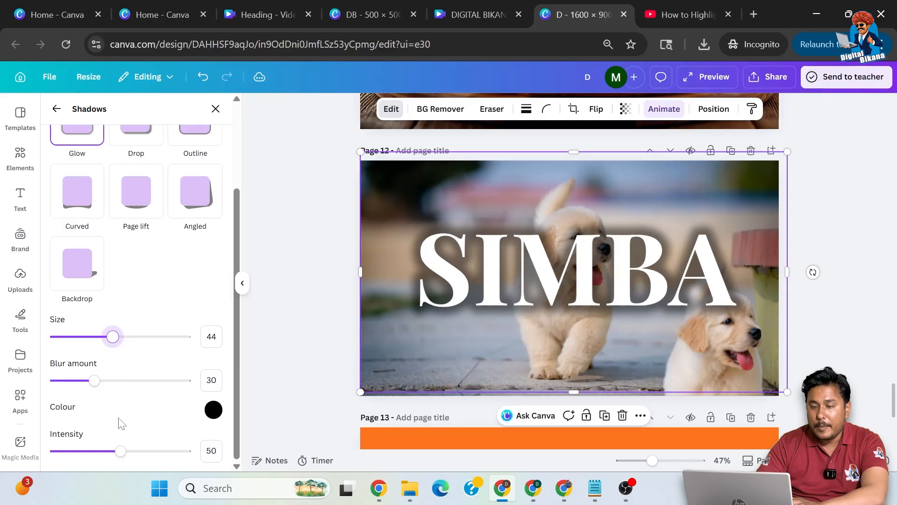
# - Set the intensity of the SIMBA image's glow shadow to 100
pyautogui.moveTo(121, 452); pyautogui.dragTo(206, 460)
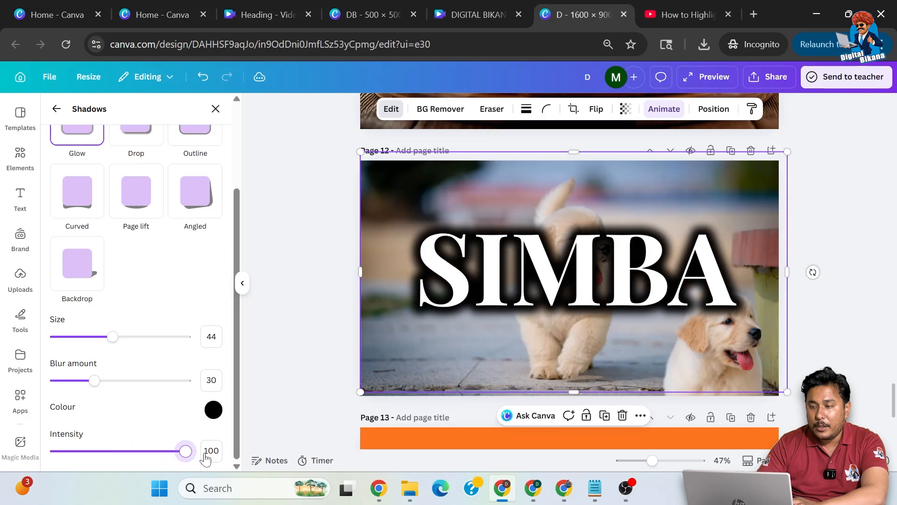
pyautogui.click(806, 355)
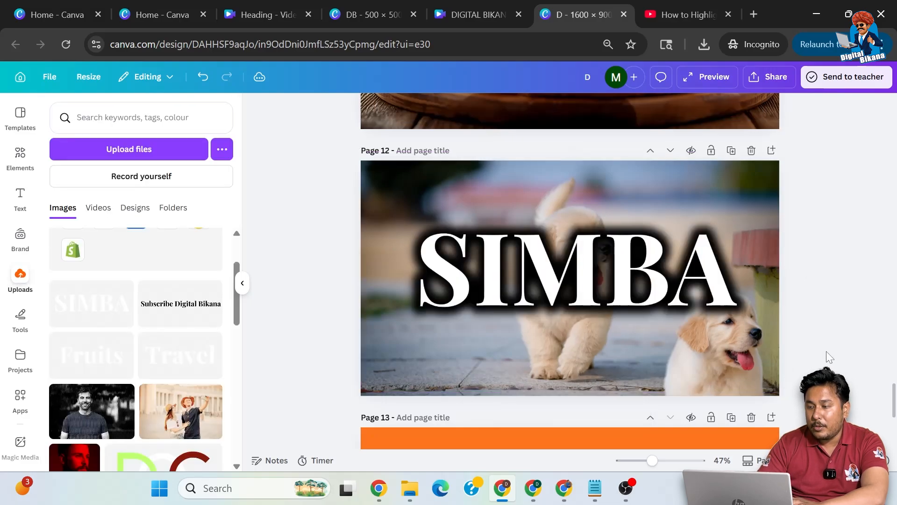
# - Shift the SIMBA image up and to the left on page 12 and bring the puppy cutout to the front
pyautogui.moveTo(722, 364); pyautogui.dragTo(653, 320)
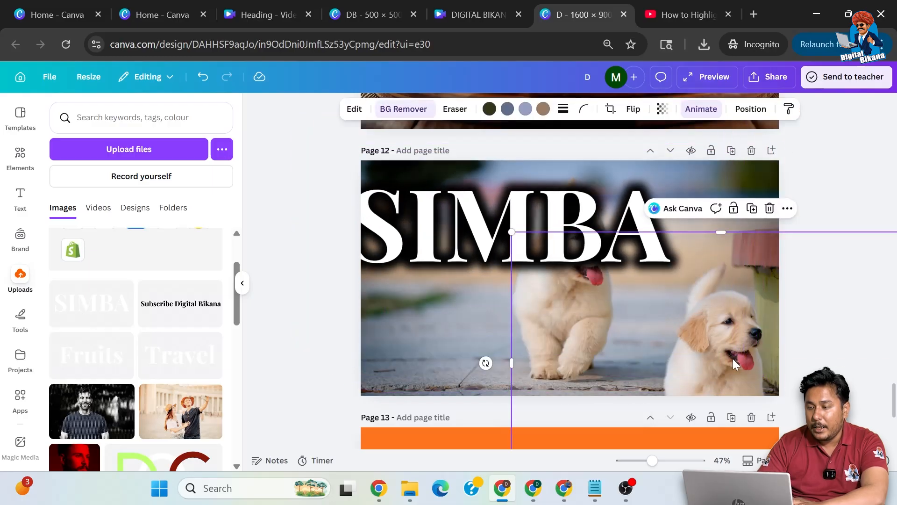
pyautogui.moveTo(657, 310); pyautogui.dragTo(715, 292)
pyautogui.click(788, 160)
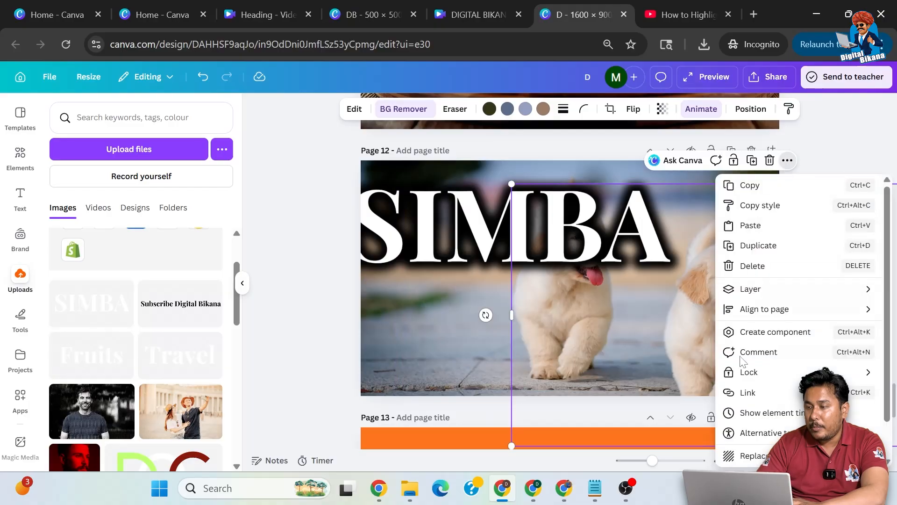
pyautogui.moveTo(757, 288)
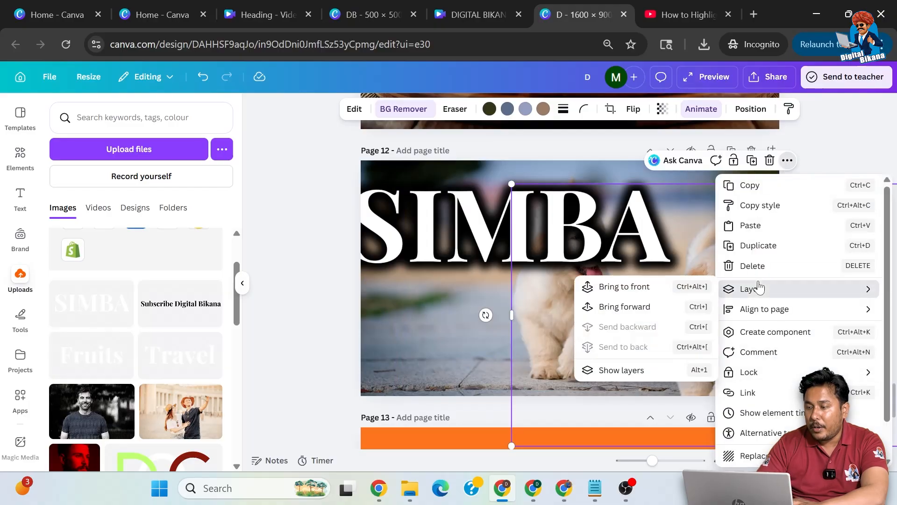
pyautogui.click(617, 287)
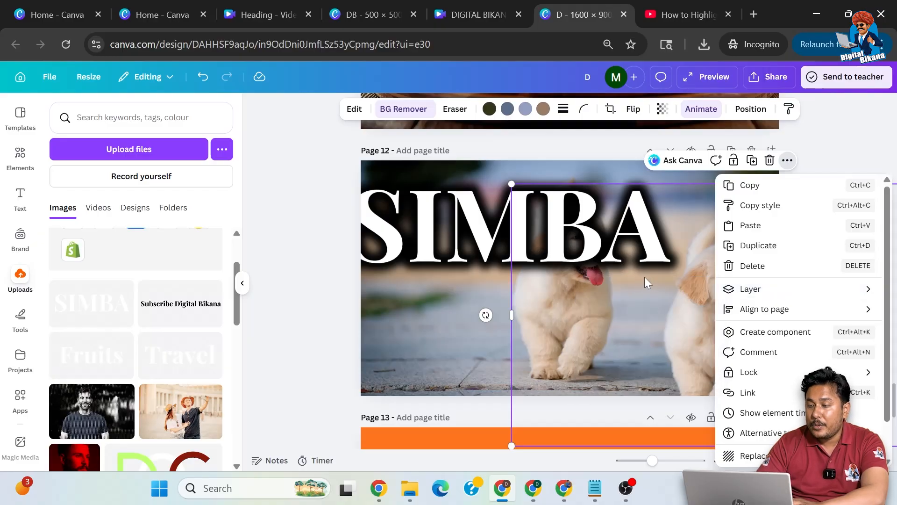
pyautogui.click(853, 154)
# - Center the SIMBA image across page 12 and align the puppy cutout exactly over the puppy in the background photo
pyautogui.click(603, 275)
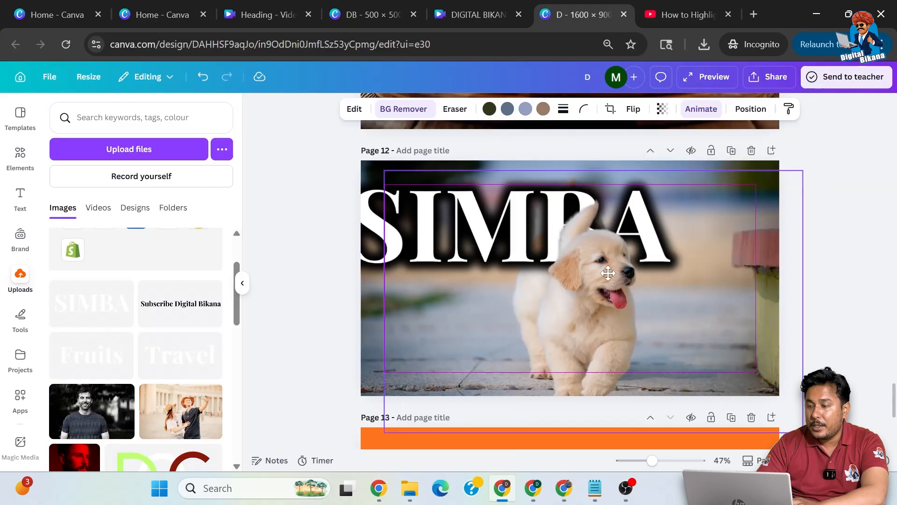
pyautogui.moveTo(603, 275); pyautogui.dragTo(520, 211)
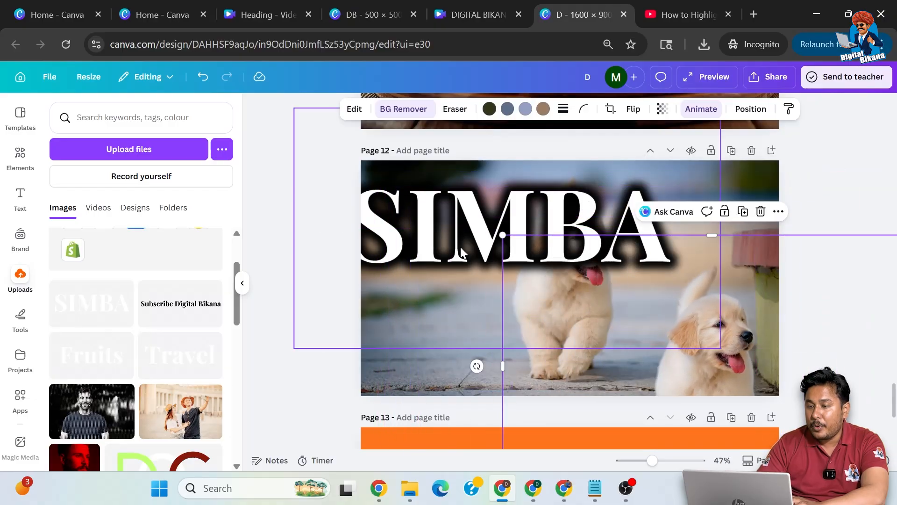
pyautogui.moveTo(452, 236); pyautogui.dragTo(507, 279)
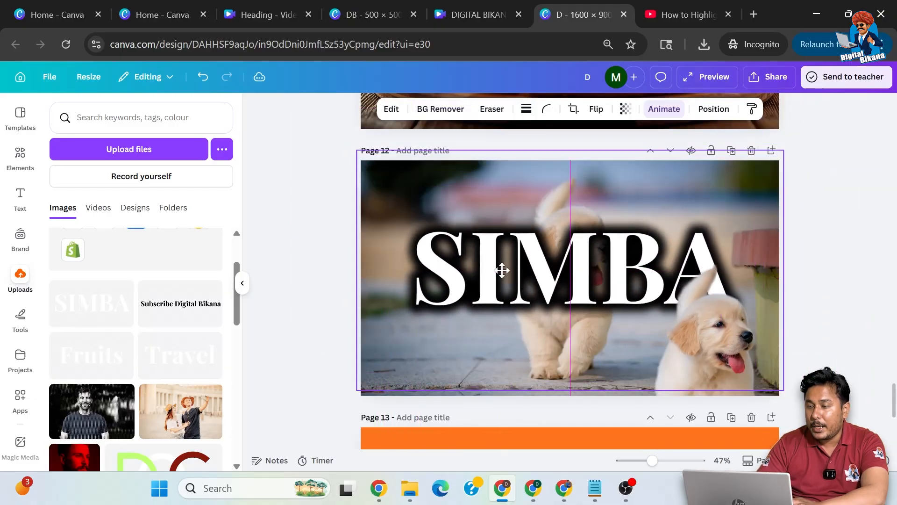
pyautogui.moveTo(715, 338); pyautogui.dragTo(582, 262)
pyautogui.click(828, 194)
pyautogui.click(705, 359)
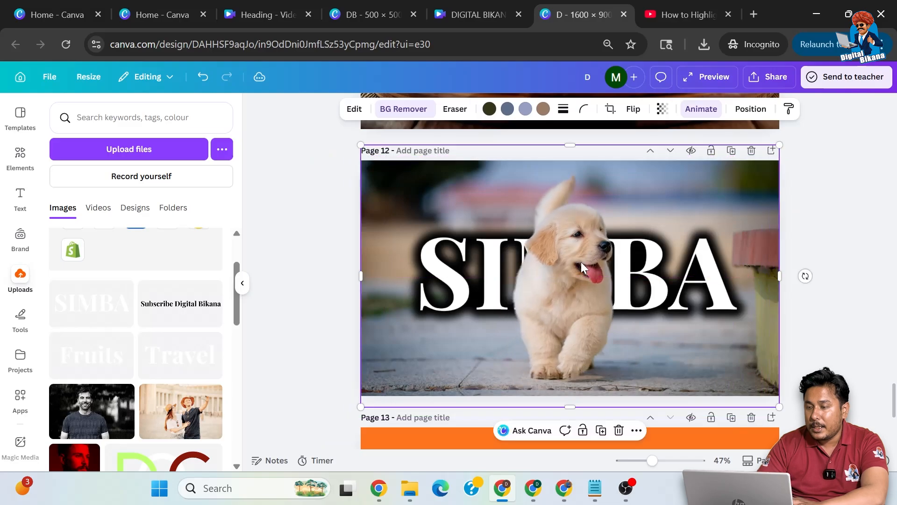
pyautogui.click(823, 285)
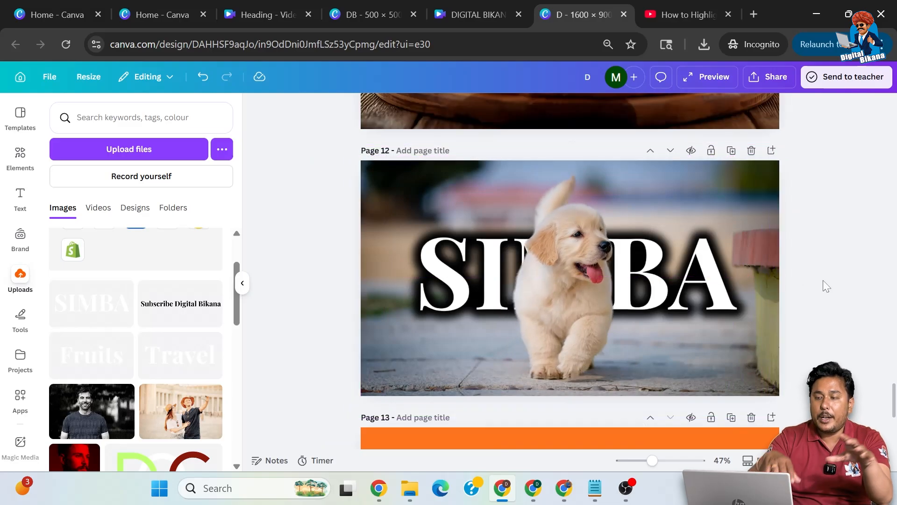